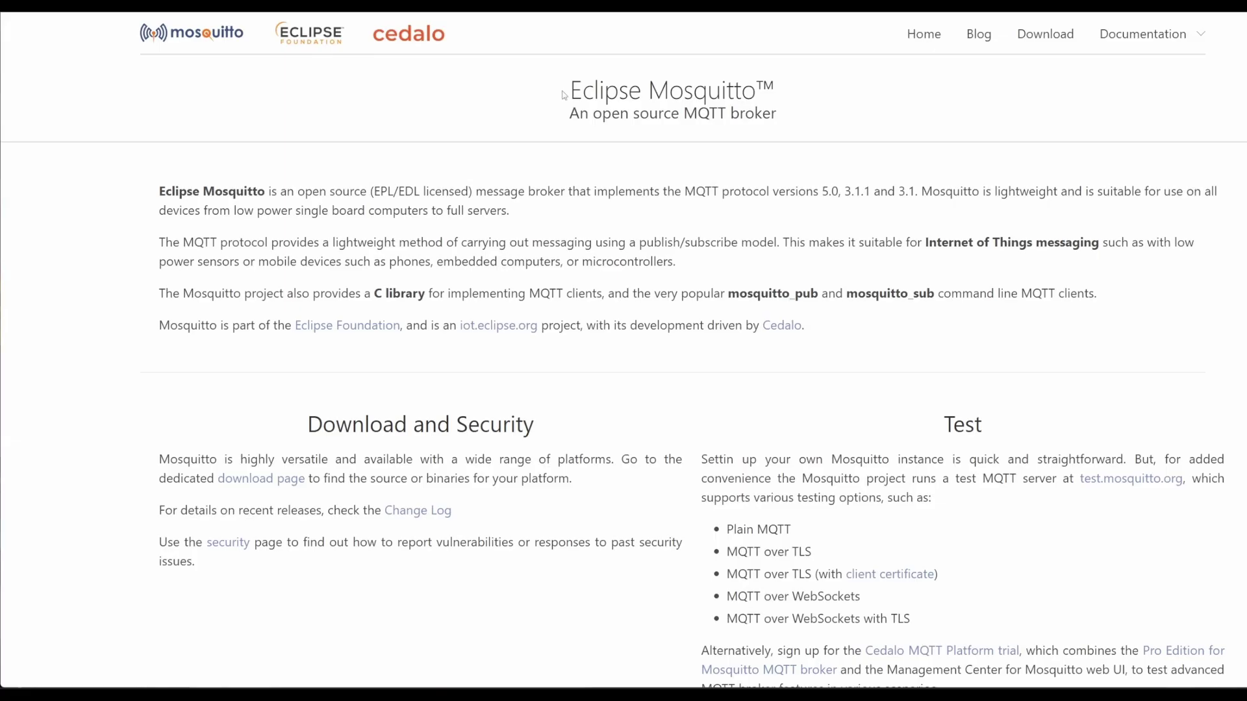
# - Highlight the Mosquitto name in the Eclipse Mosquitto page title
pyautogui.moveTo(648, 91); pyautogui.dragTo(757, 94)
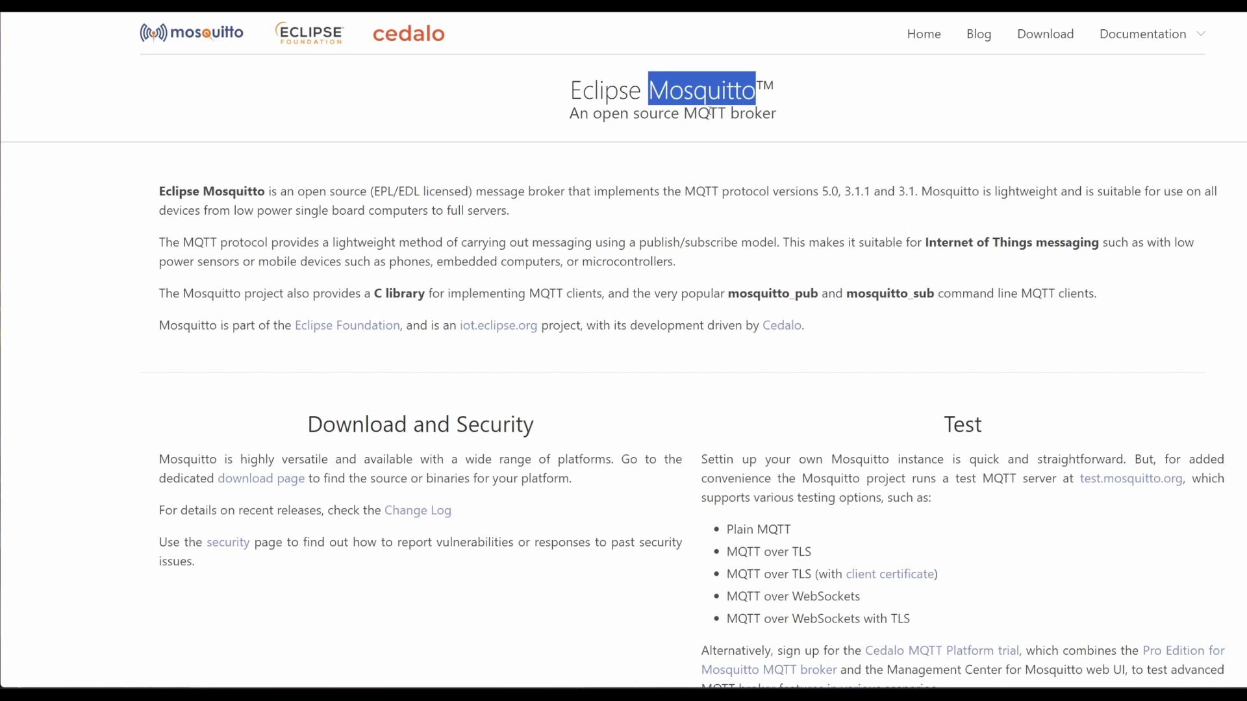
pyautogui.moveTo(705, 111); pyautogui.dragTo(726, 91)
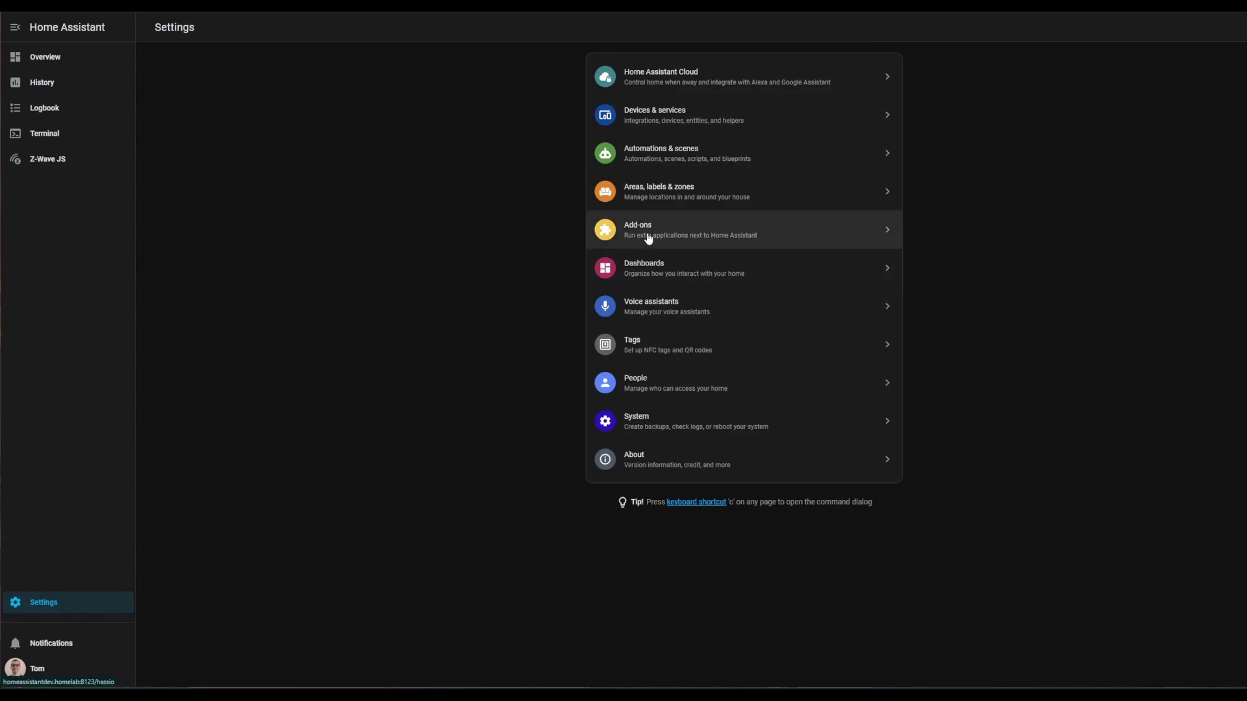
# - Search the Add-on Store for 'mqtt' and open the Mosquitto broker add-on
pyautogui.click(649, 231)
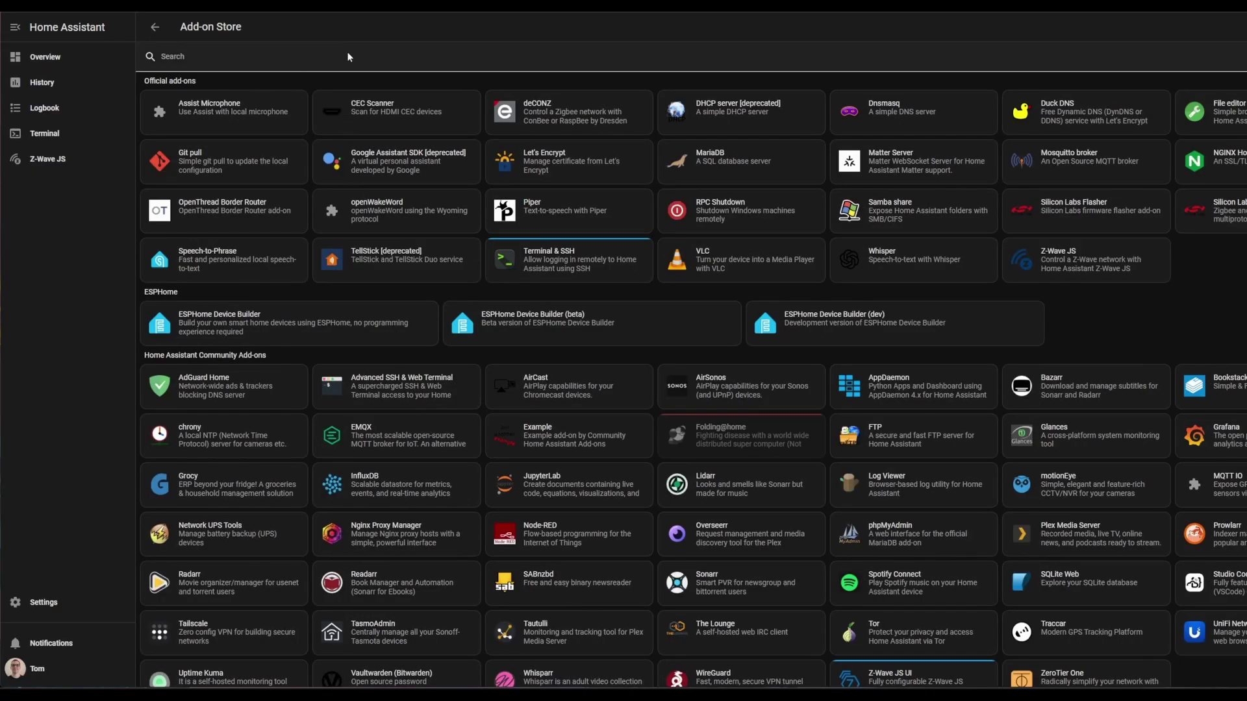
pyautogui.click(348, 56)
pyautogui.write('mosqui')
pyautogui.hotkey('ctrl', 'a')
pyautogui.write('mqt')
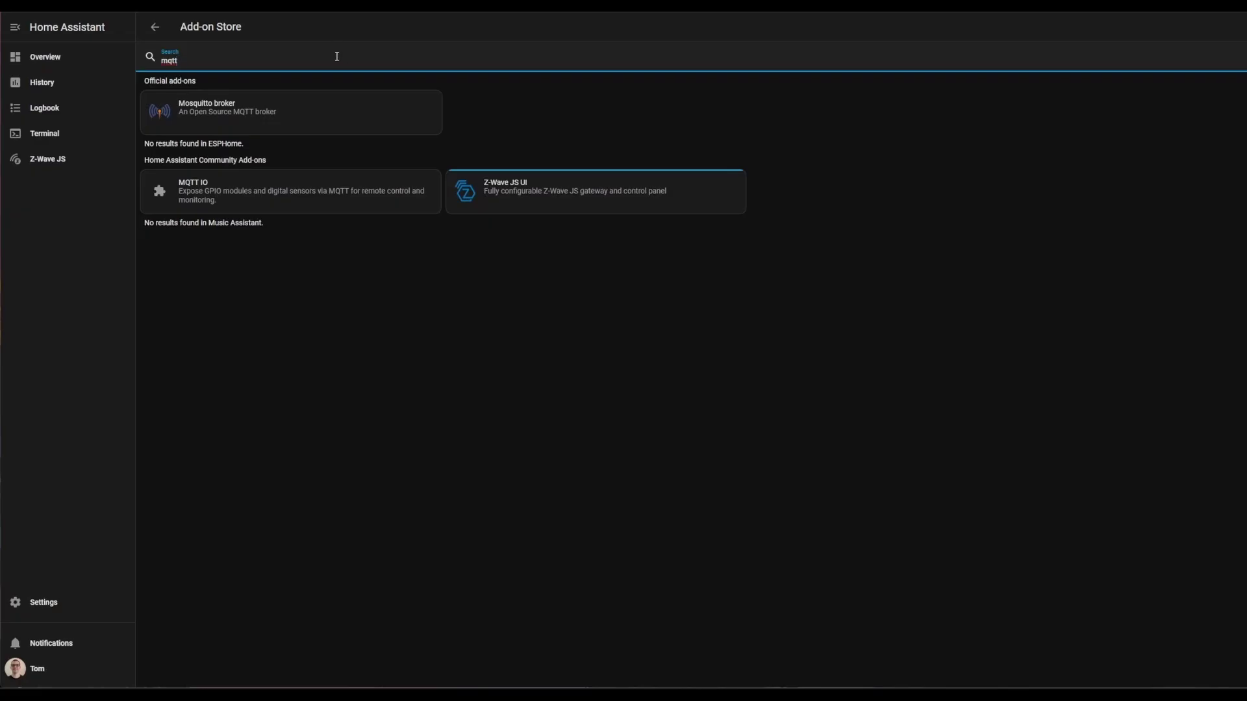
pyautogui.click(217, 108)
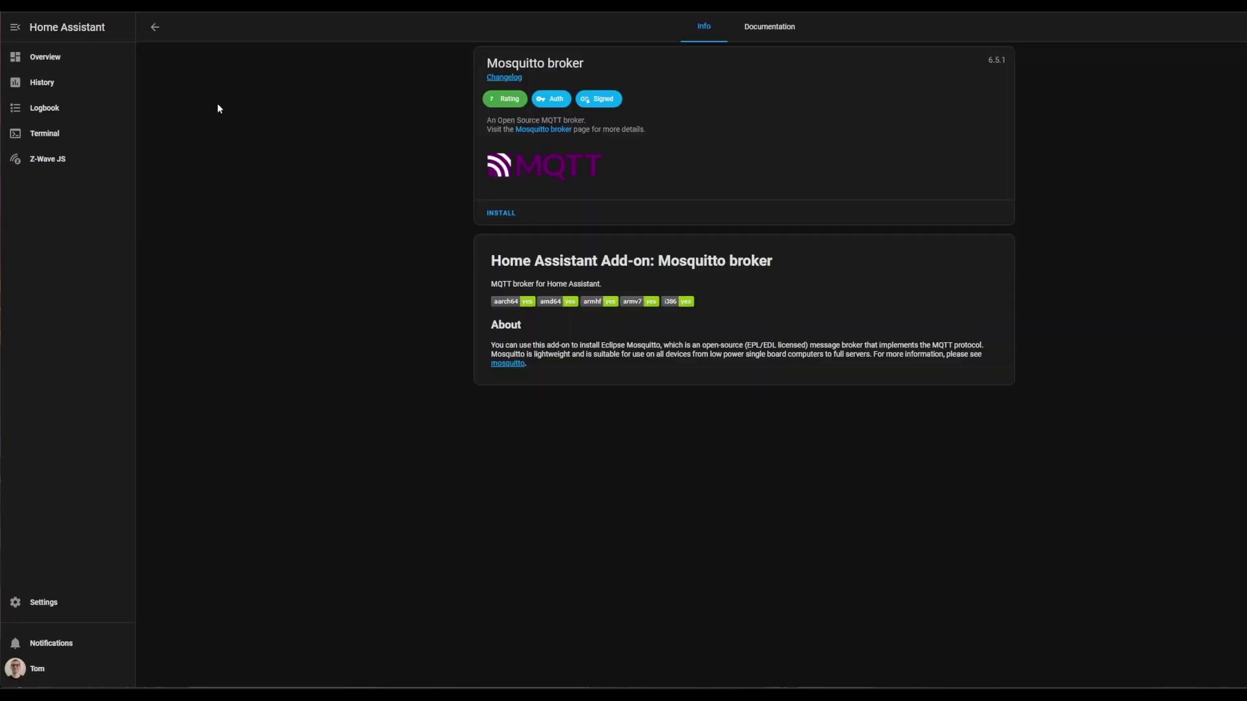
# - Install Mosquitto broker, enable Watchdog and Auto update, and start it
pyautogui.click(490, 213)
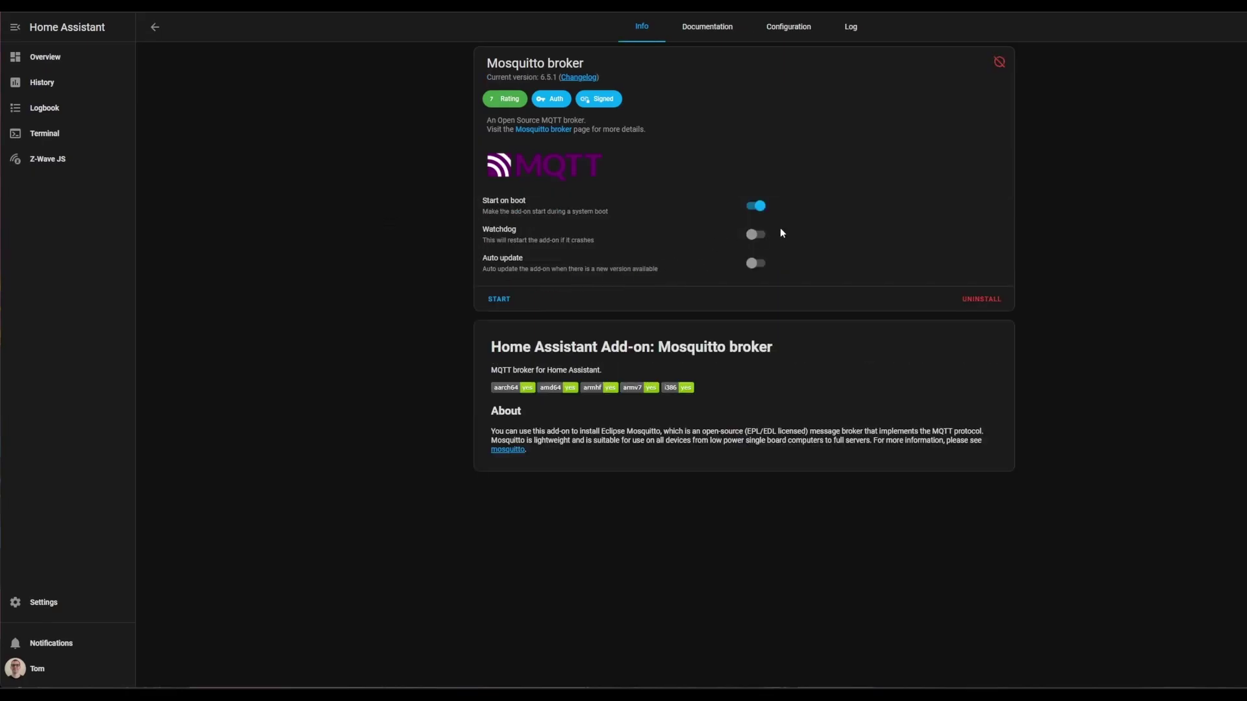
pyautogui.click(769, 236)
pyautogui.click(756, 265)
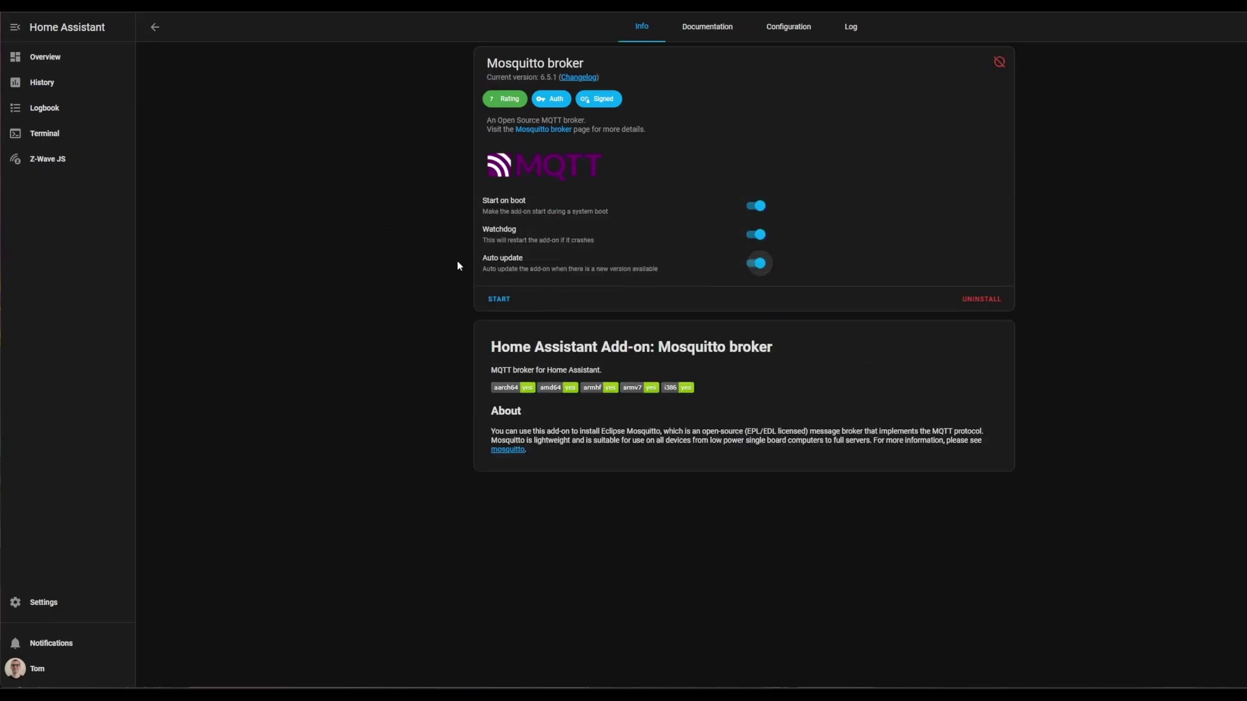
pyautogui.click(499, 299)
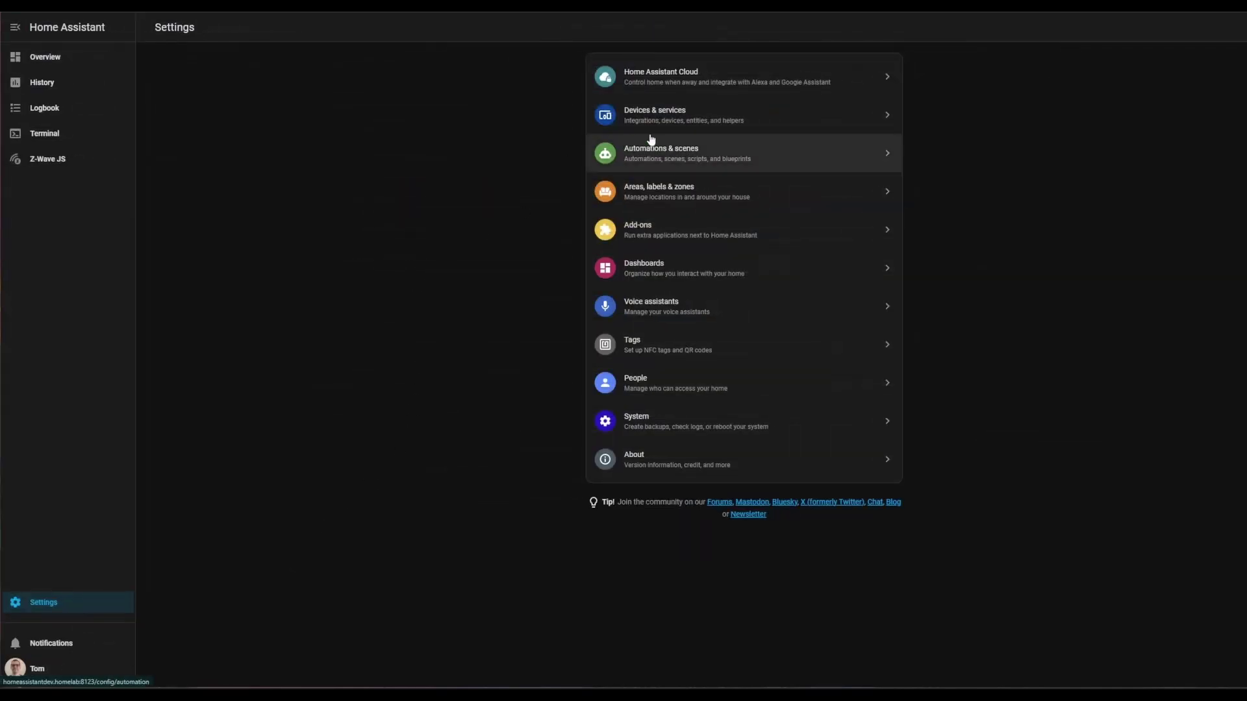
# - Add the MQTT integration from Devices & services, connecting to the Mosquitto add-on broker
pyautogui.click(690, 117)
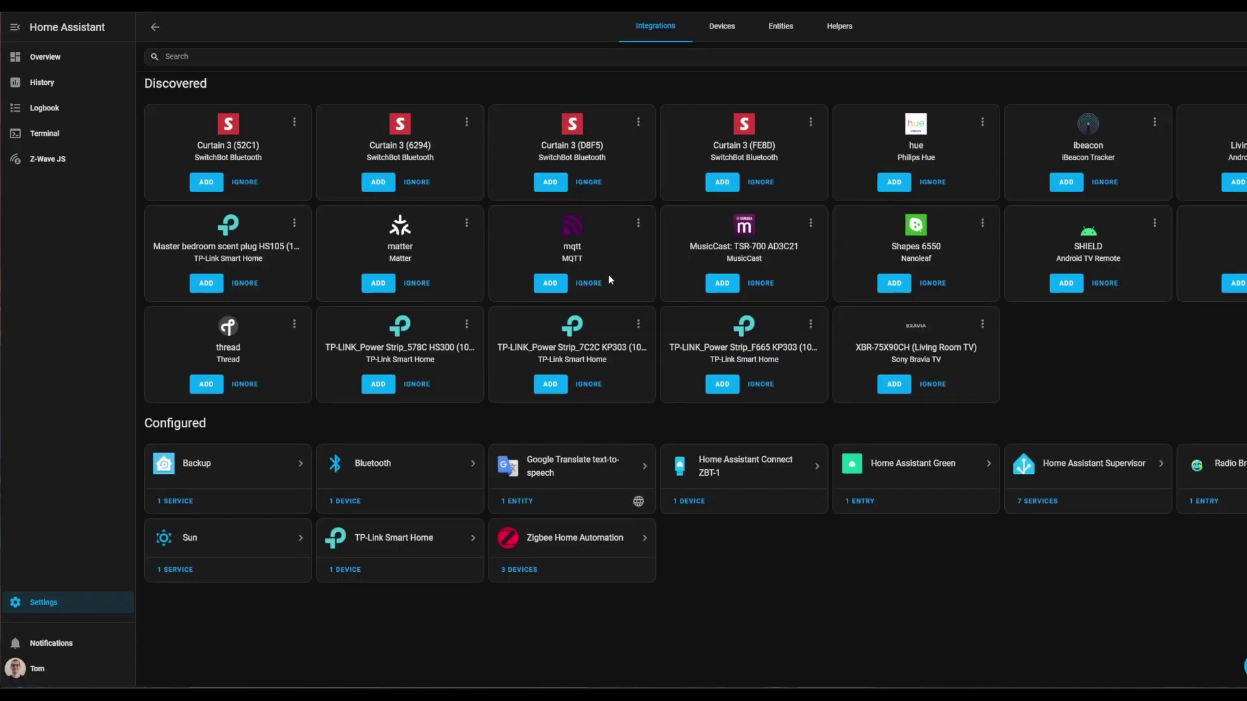
pyautogui.click(1240, 666)
pyautogui.write('mqtt')
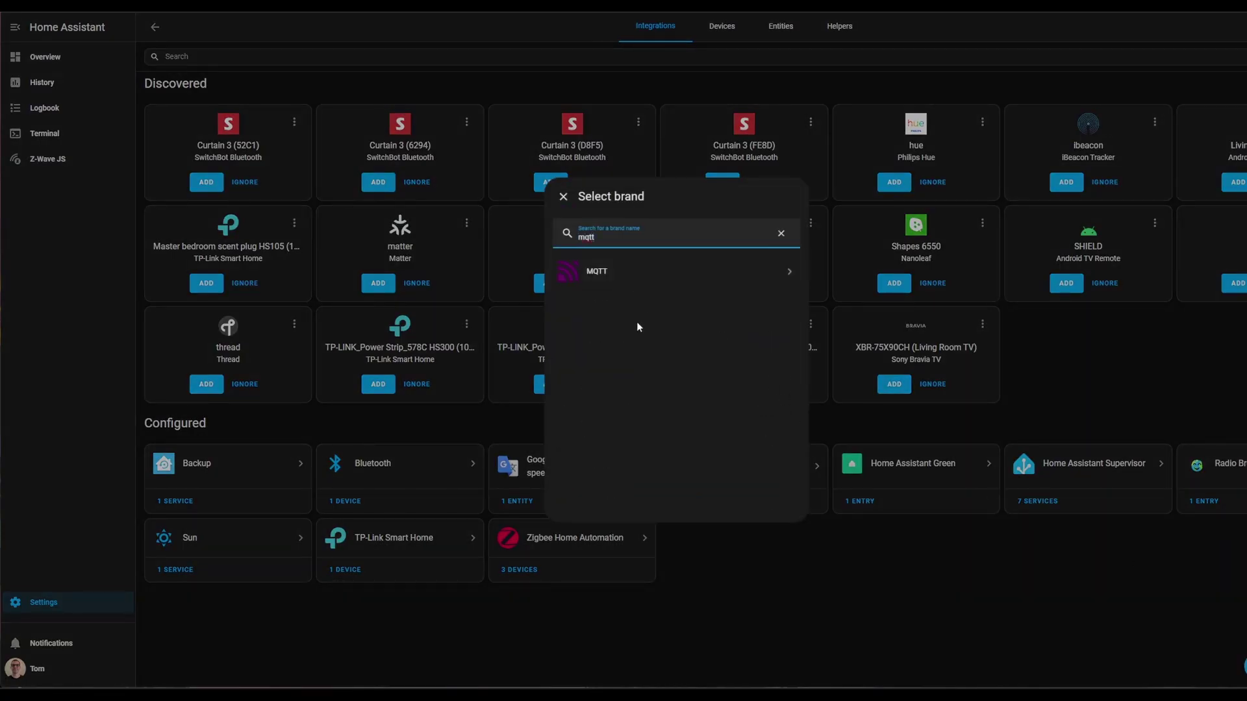
pyautogui.click(572, 272)
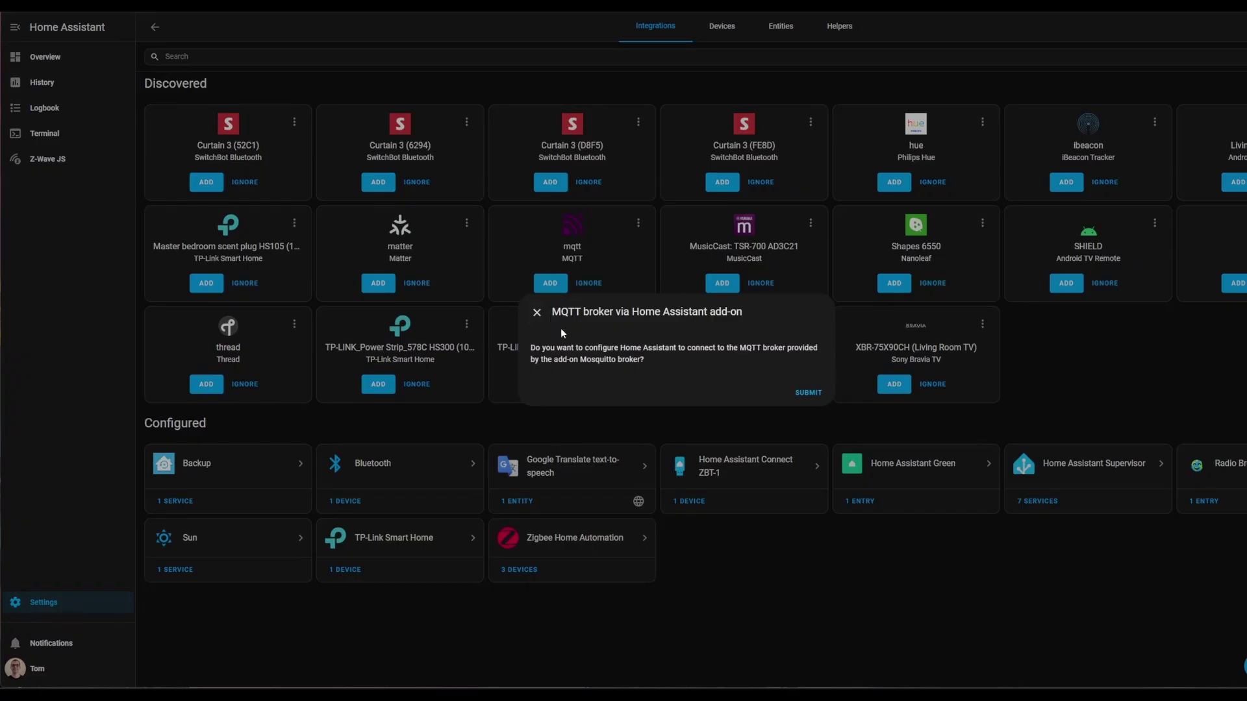
pyautogui.click(809, 392)
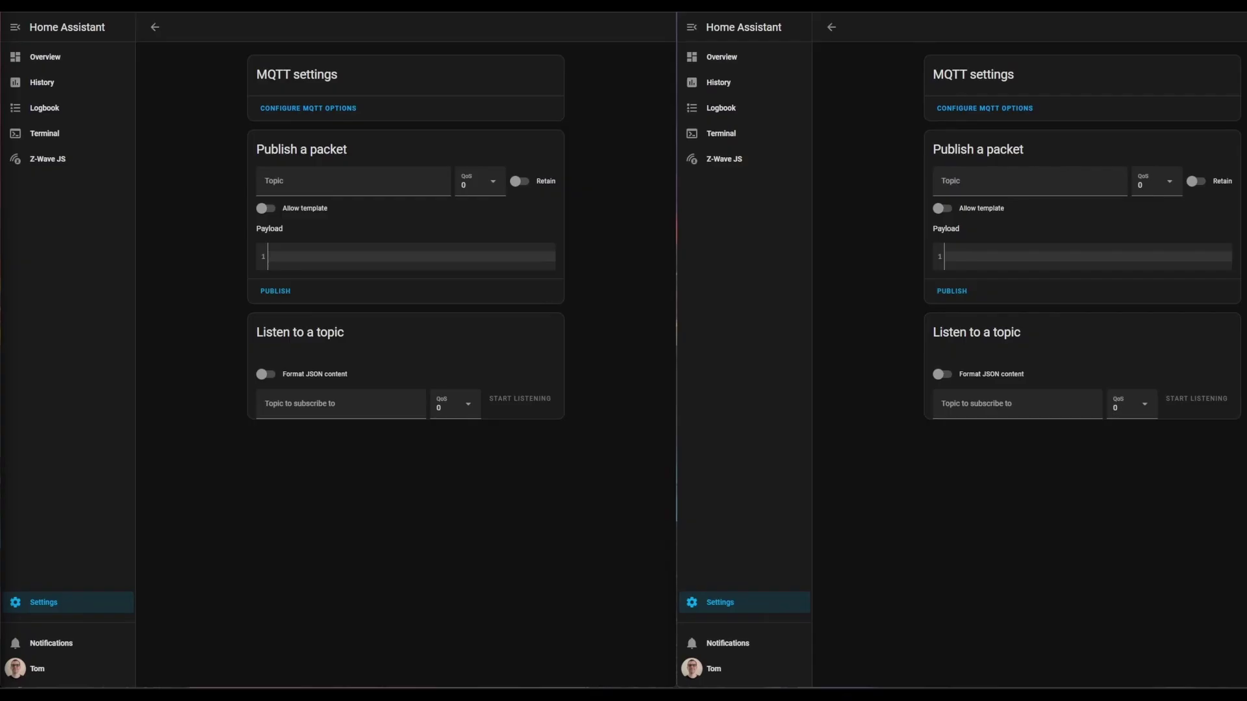
# - Set the publish topic to test/mqtt/topic/here with payload 'test message here'
pyautogui.click(310, 181)
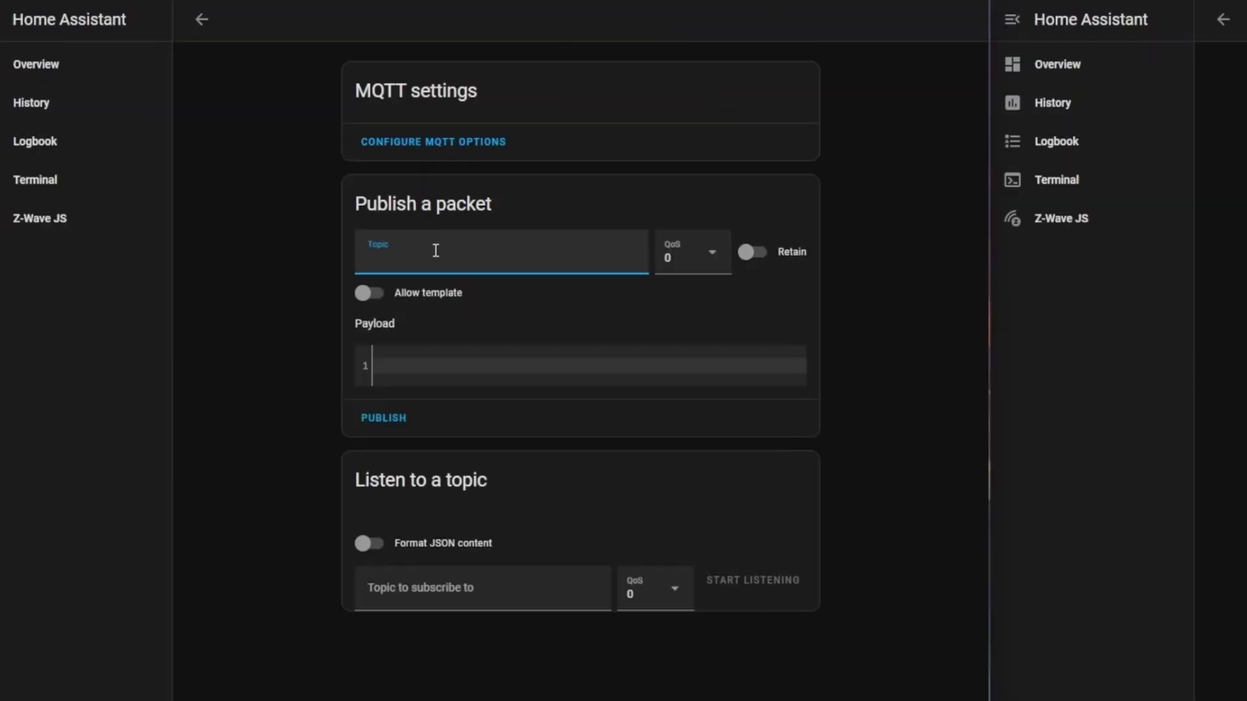
pyautogui.write('test/mqtt/topic/here')
pyautogui.click(397, 363)
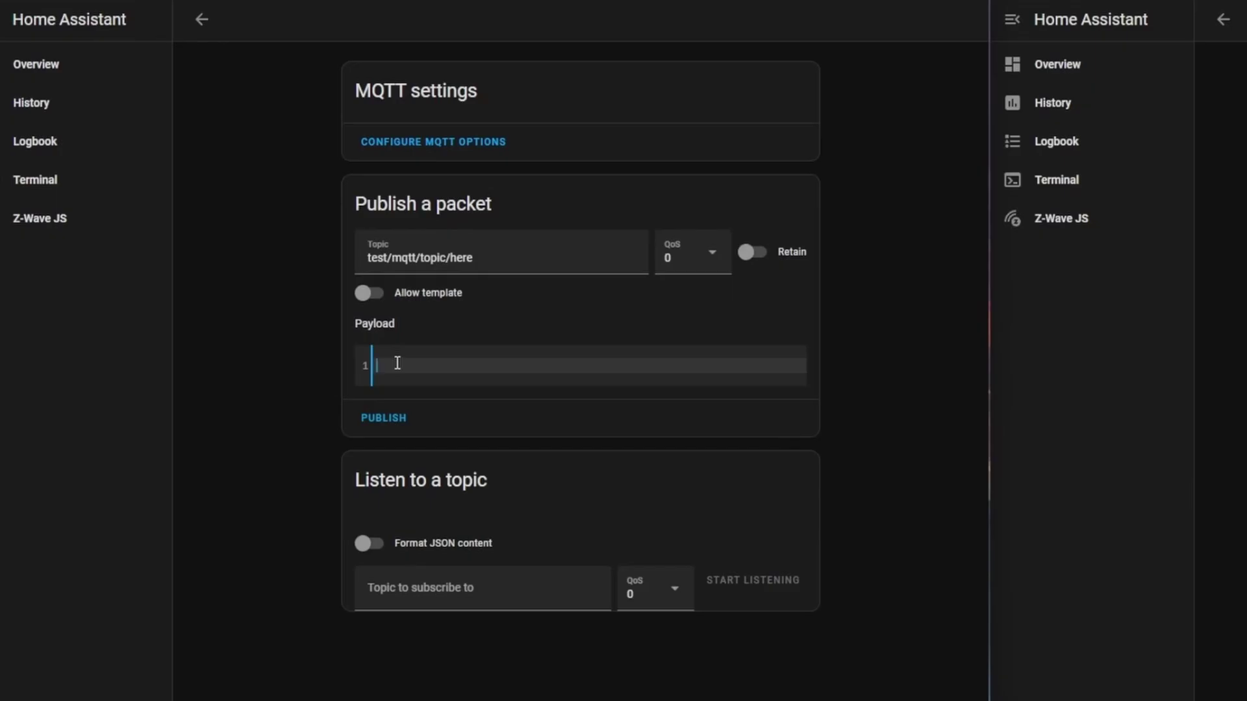
pyautogui.write('test message ')
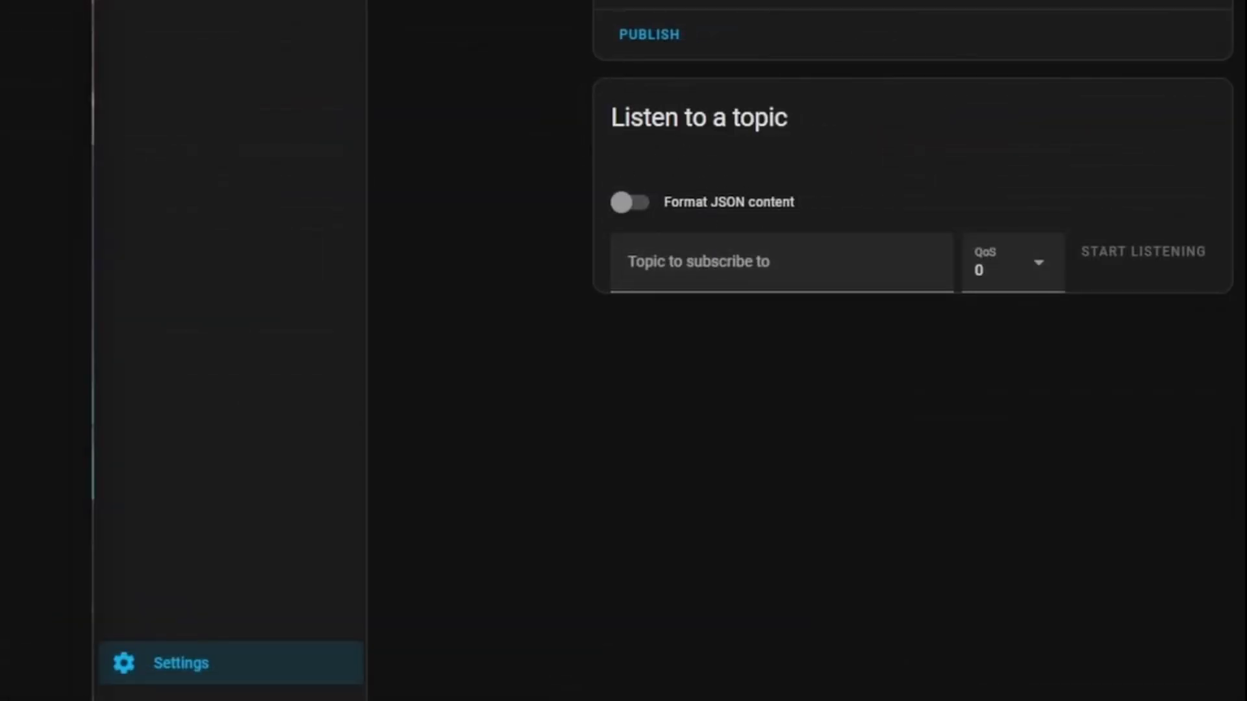
# - Listen on the same pasted topic and publish the test message
pyautogui.click(751, 270)
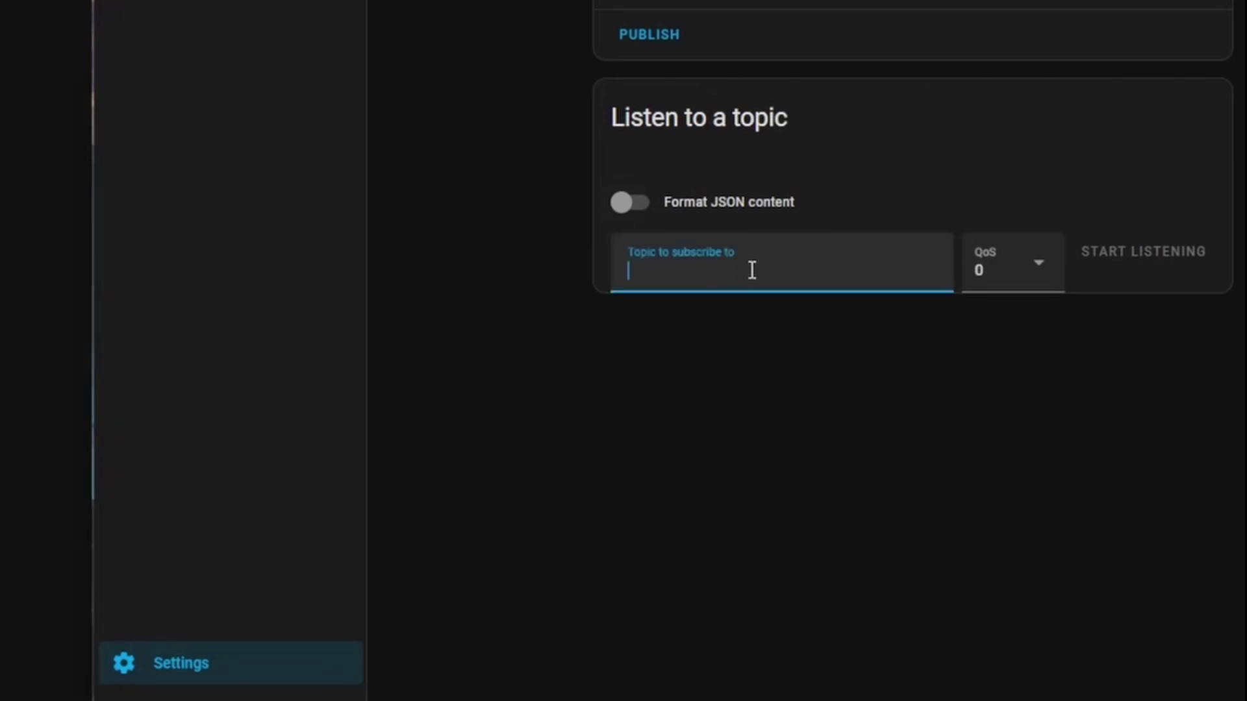
pyautogui.write('test/mqtt/topic/here')
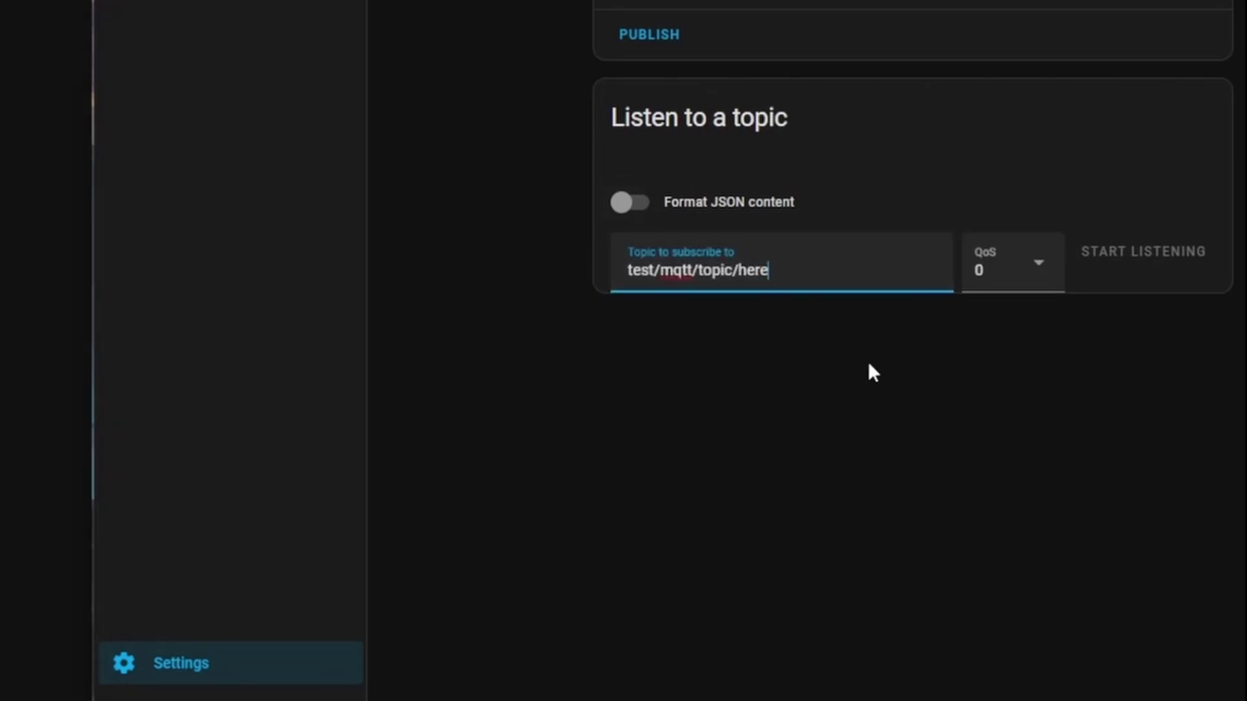
pyautogui.click(872, 365)
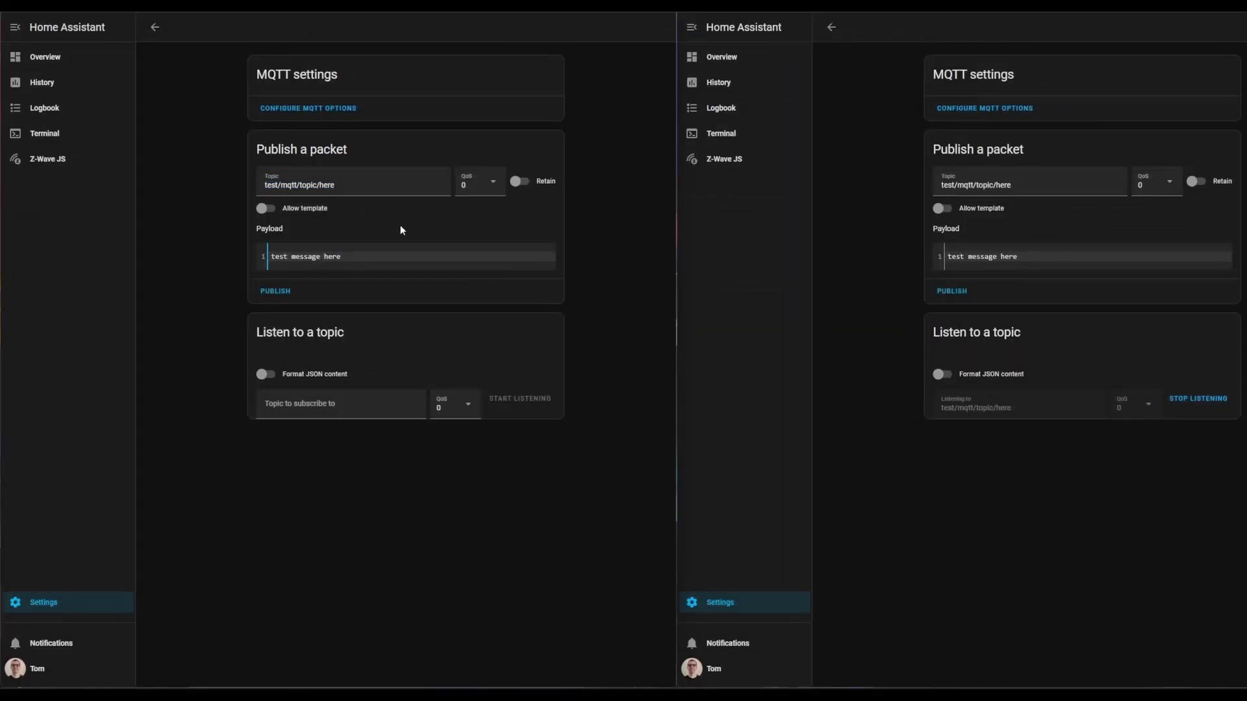
pyautogui.click(276, 294)
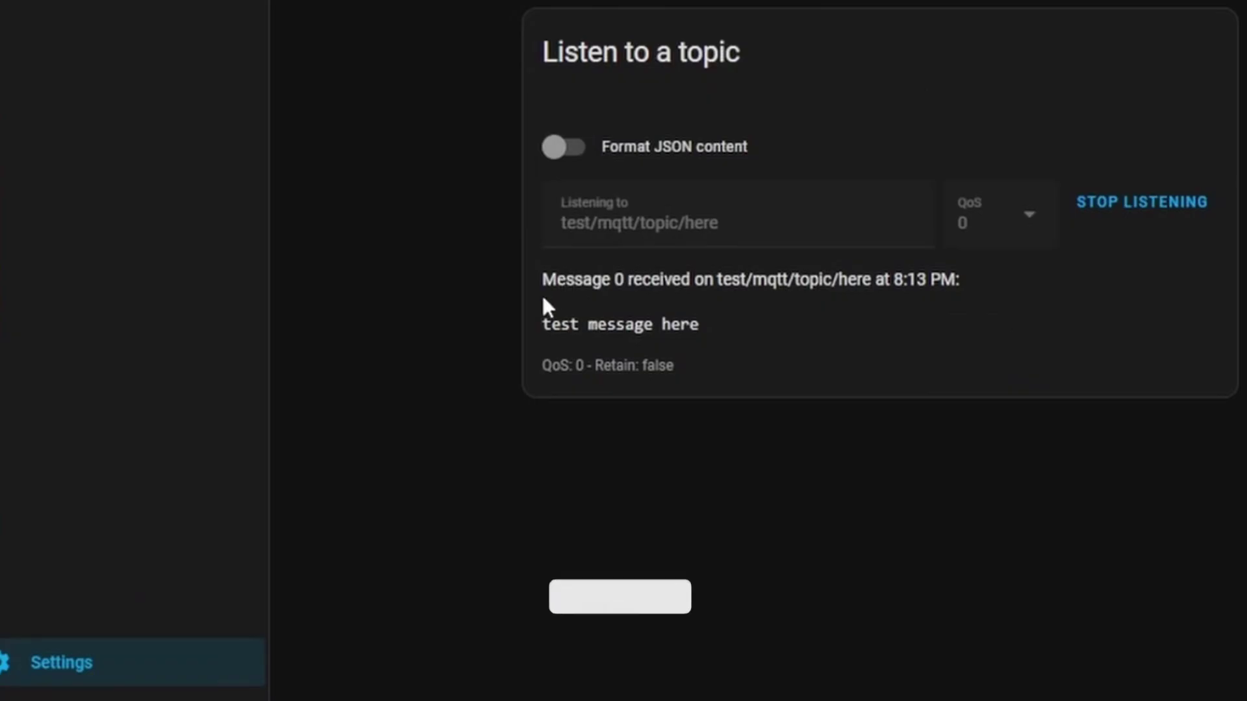
# - Highlight the received Message 0 details, then publish a second payload with 're stuff' added
pyautogui.moveTo(933, 433); pyautogui.dragTo(1084, 434)
pyautogui.click(1084, 434)
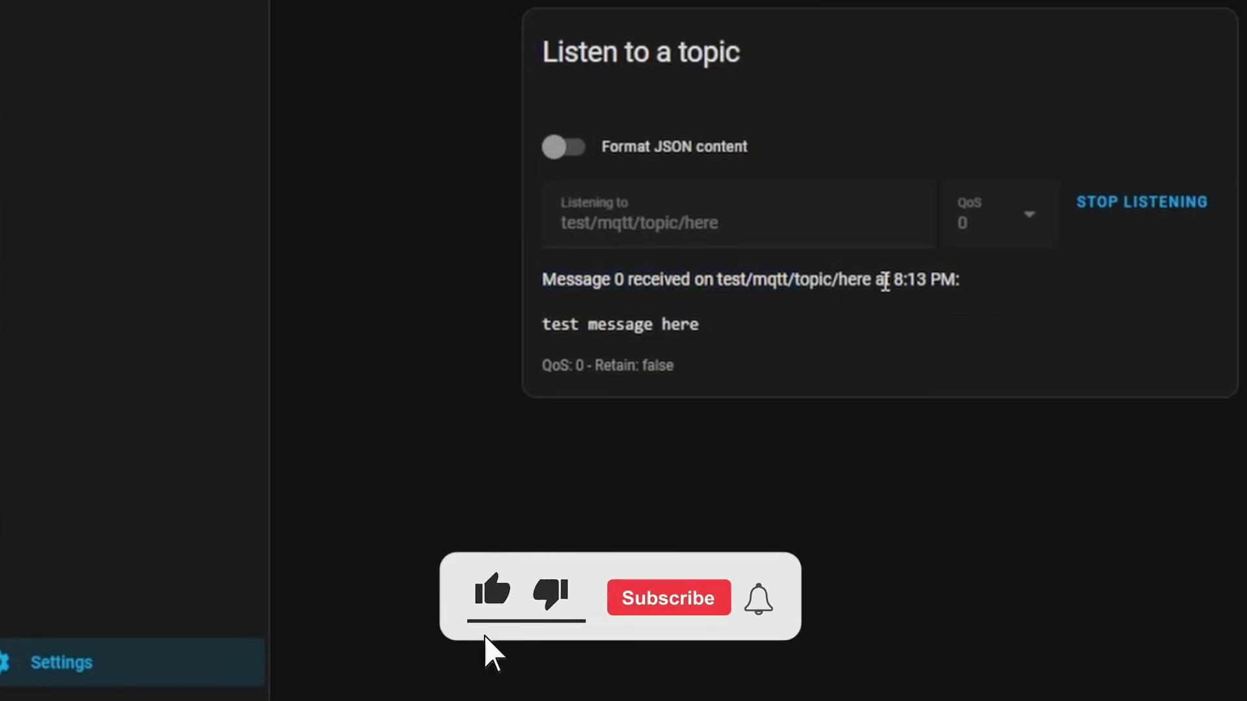
pyautogui.moveTo(880, 282); pyautogui.dragTo(996, 301)
pyautogui.click(996, 301)
pyautogui.moveTo(779, 328); pyautogui.dragTo(540, 327)
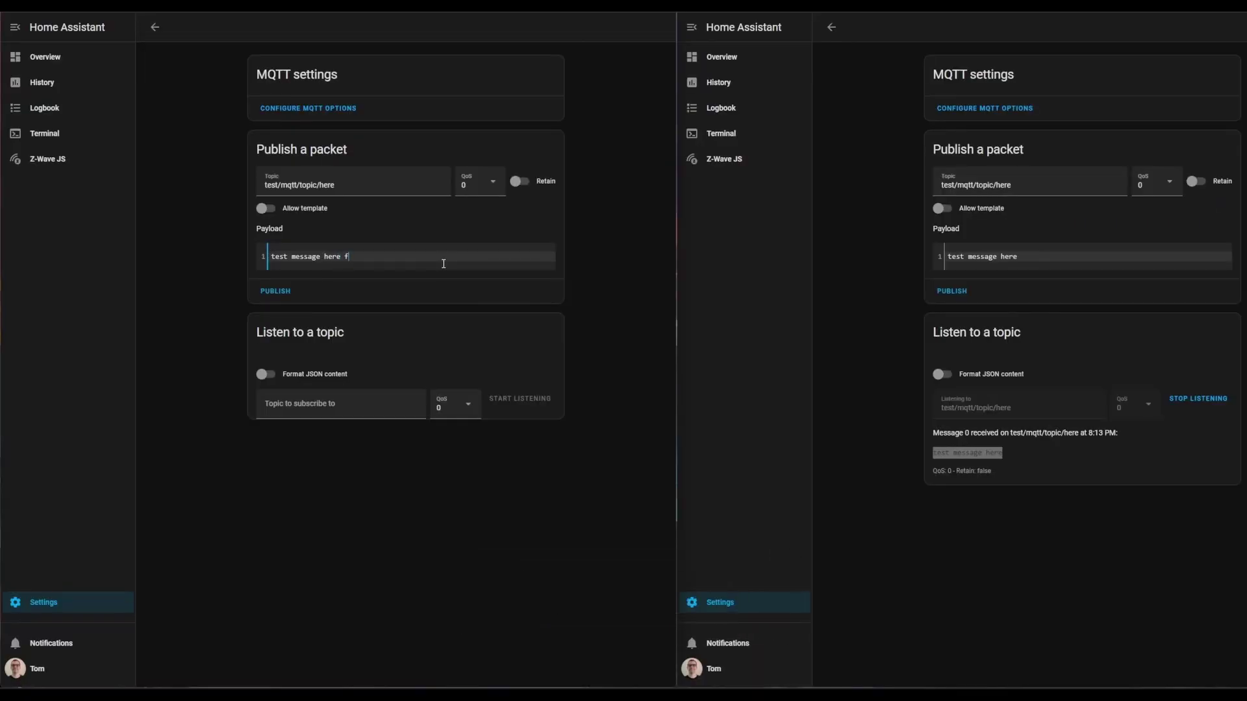
pyautogui.write('re stuff')
pyautogui.click(284, 294)
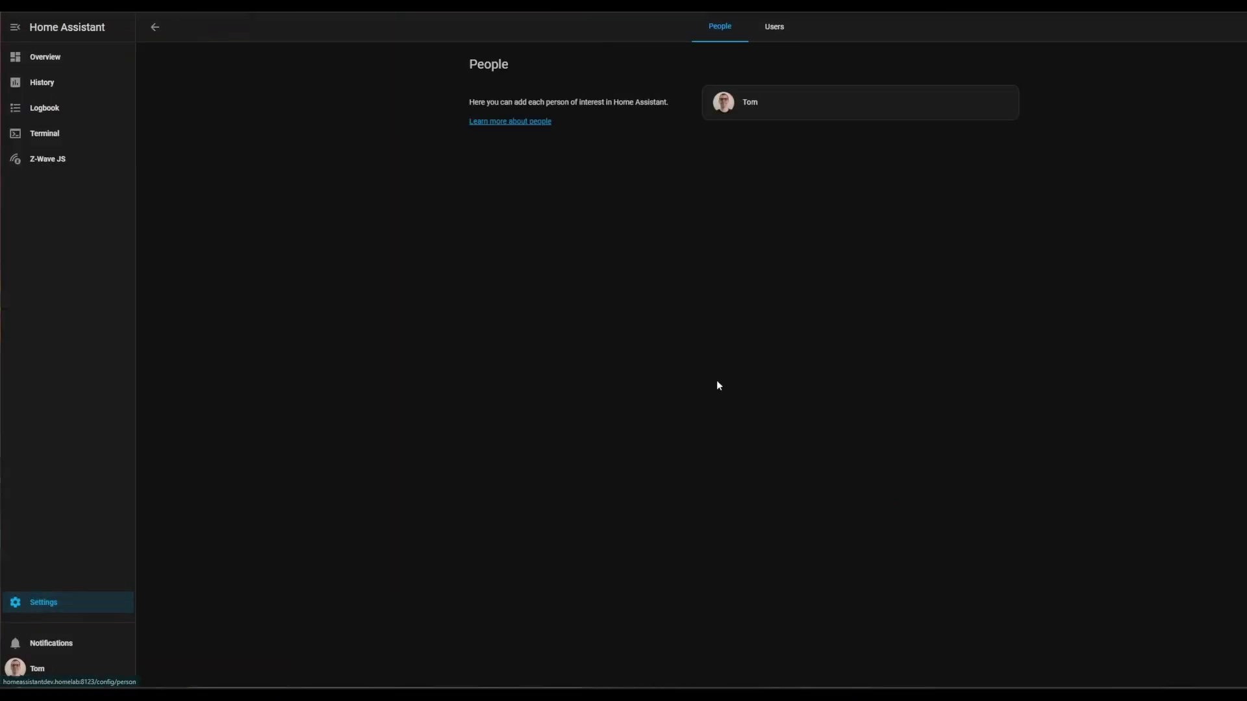
# - Add a user with display name Mosquitto, auto-filled username, and a password
pyautogui.click(776, 29)
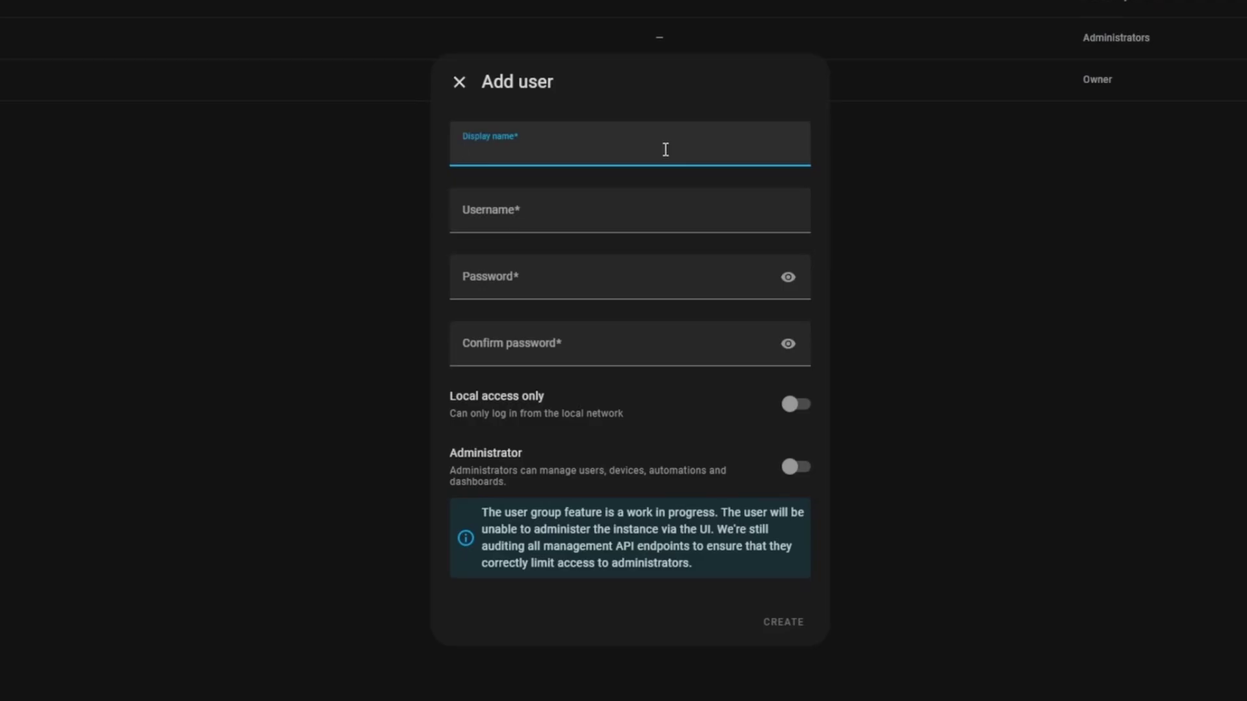
pyautogui.write('Mosquitto')
pyautogui.press('Tab')
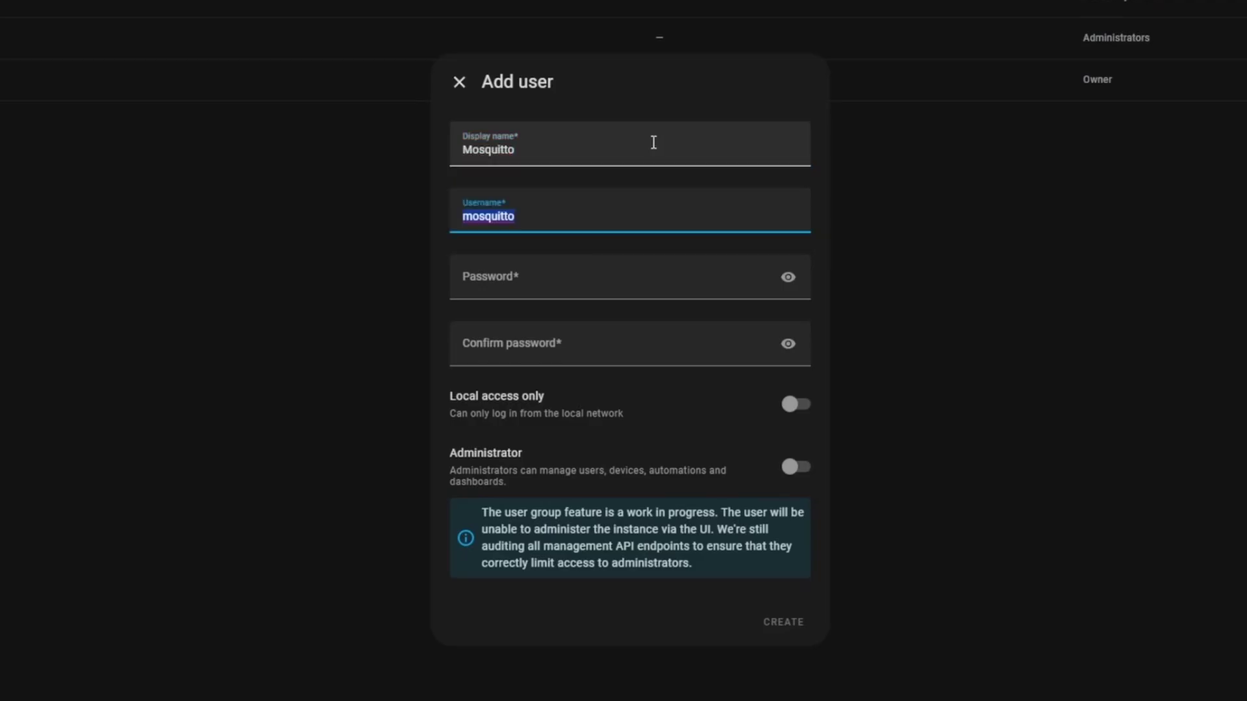
pyautogui.click(587, 214)
pyautogui.click(569, 272)
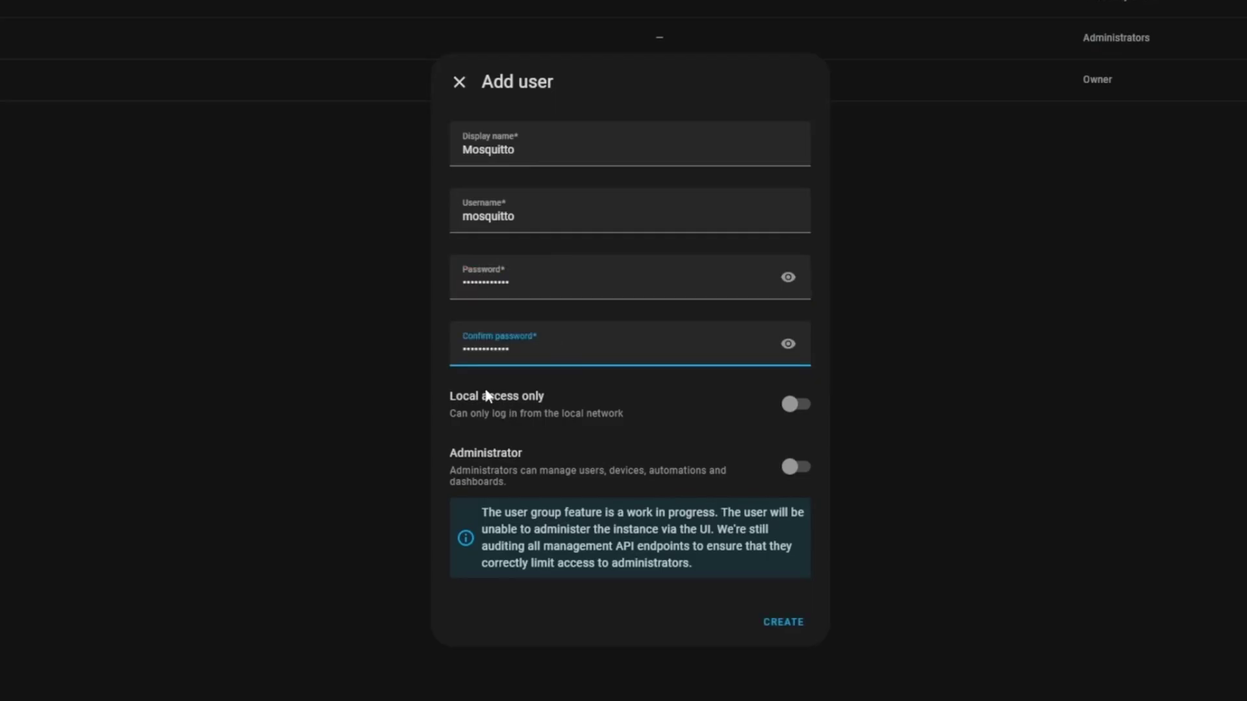
# - Restrict the new Mosquitto user to local network logins only
pyautogui.moveTo(487, 396); pyautogui.dragTo(568, 391)
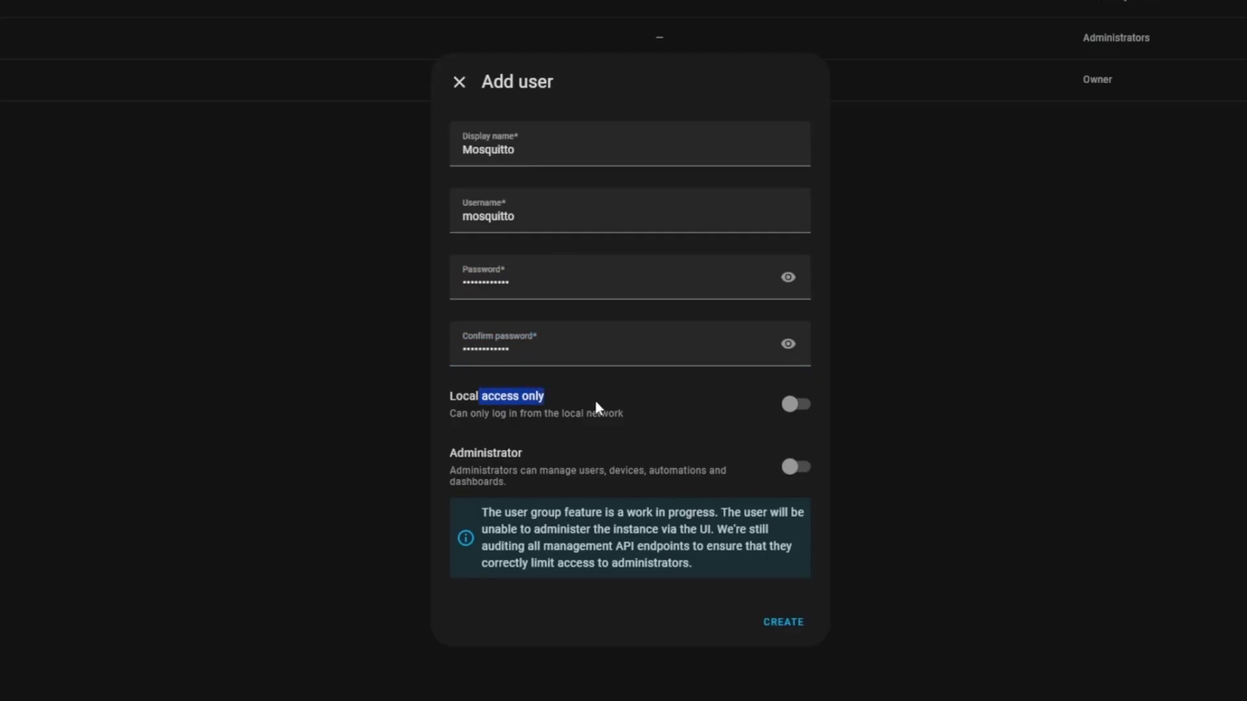
pyautogui.click(595, 400)
pyautogui.click(790, 405)
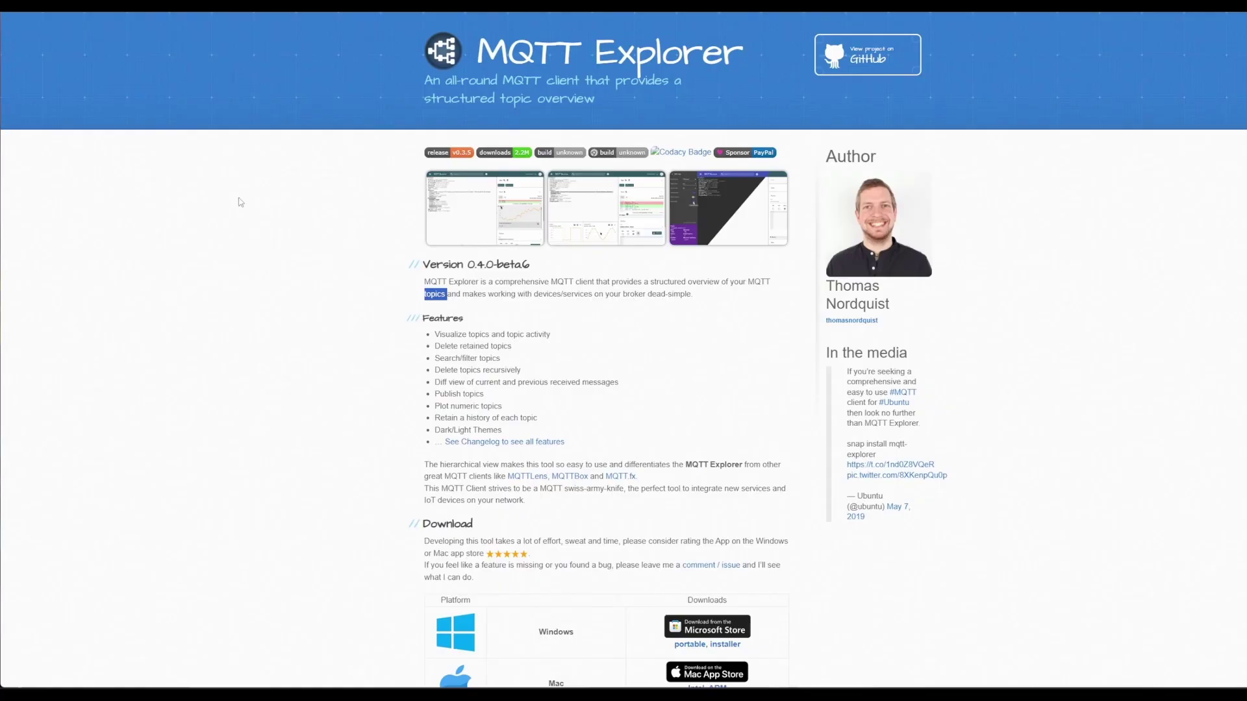
# - Scroll up and down the MQTT Explorer website to review its features
pyautogui.click(240, 204)
pyautogui.scroll(-4, 219, 240)
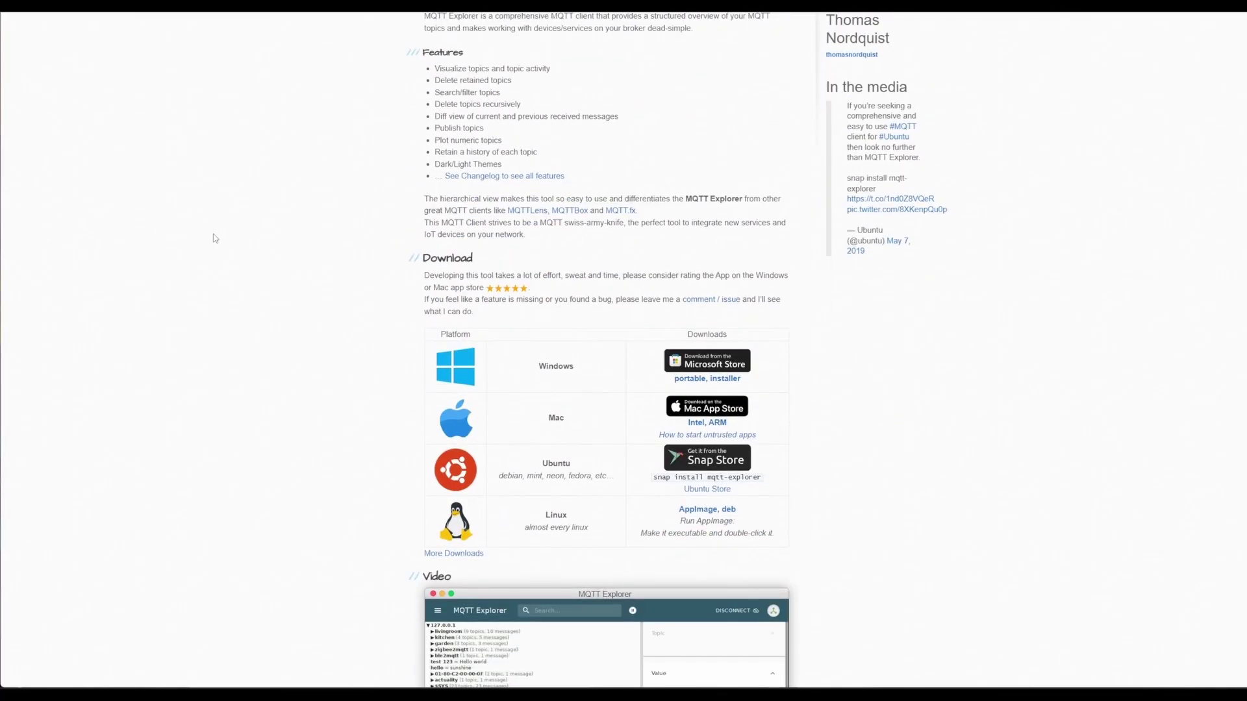
pyautogui.scroll(4, 207, 237)
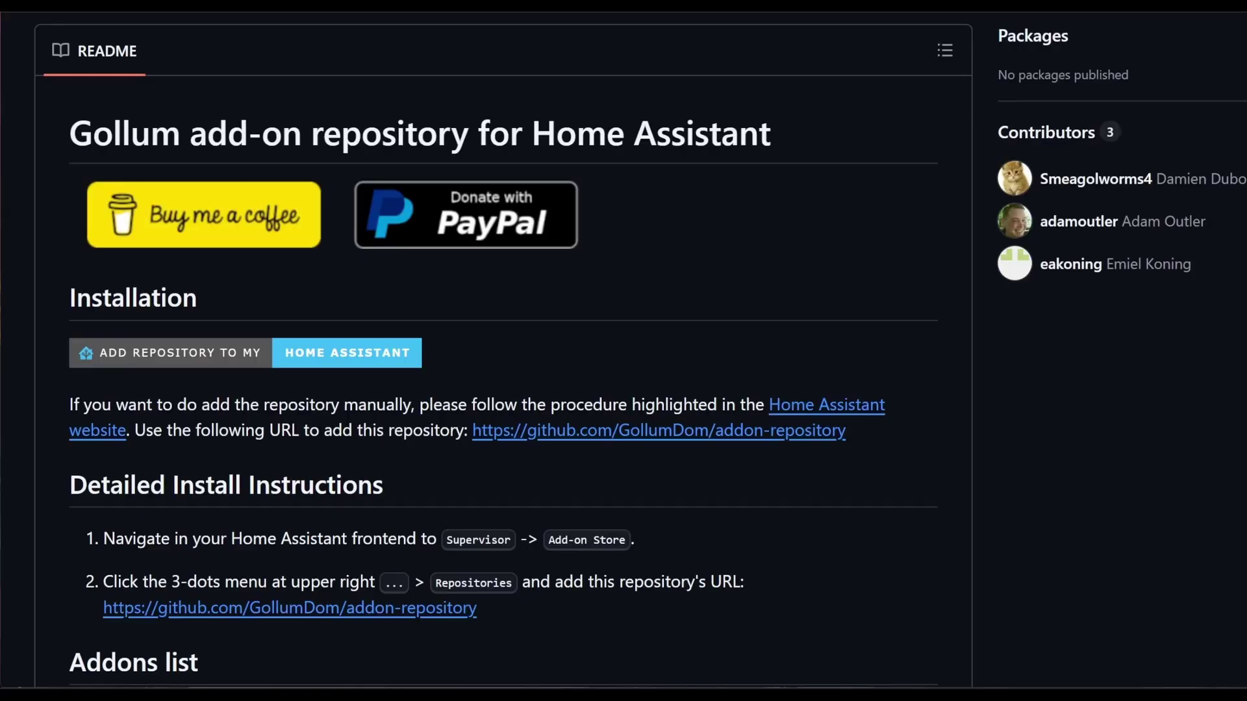
pyautogui.scroll(6, 500, 147)
pyautogui.scroll(-5, 500, 147)
pyautogui.scroll(-2, 511, 128)
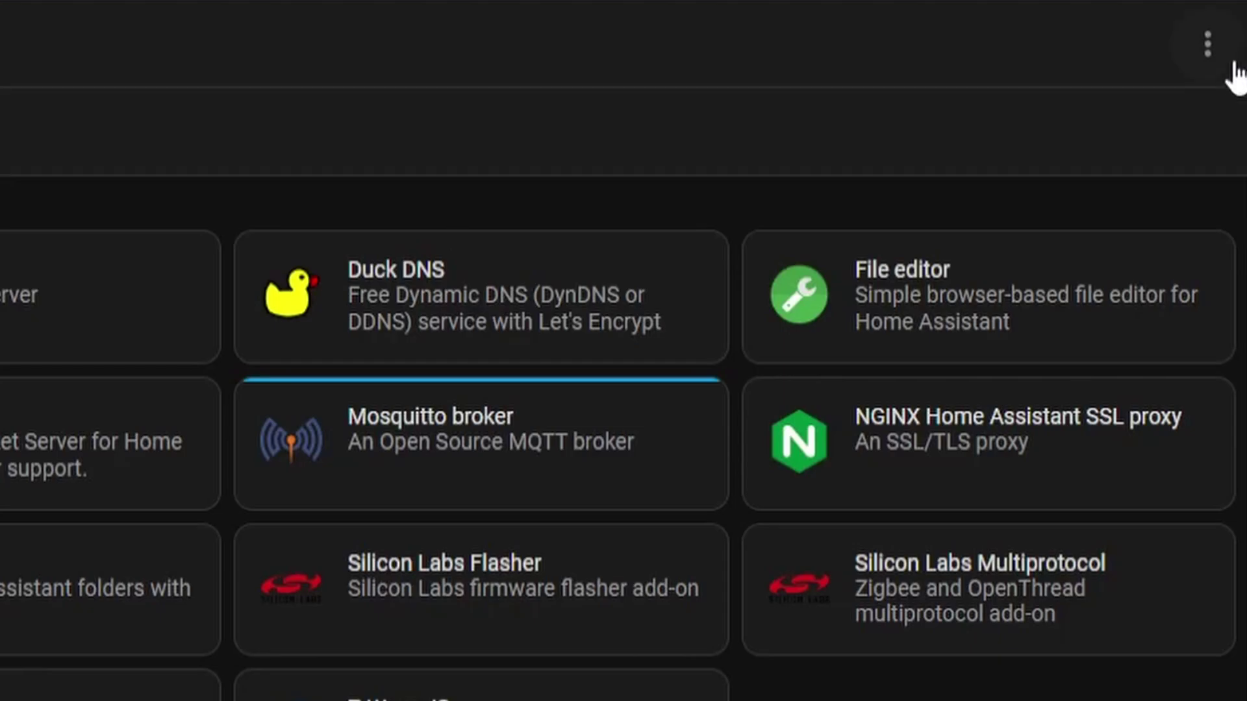
# - Search the Add-on Store for 'mqtt expl' and open the MQTT Explorer add-on
pyautogui.click(1212, 51)
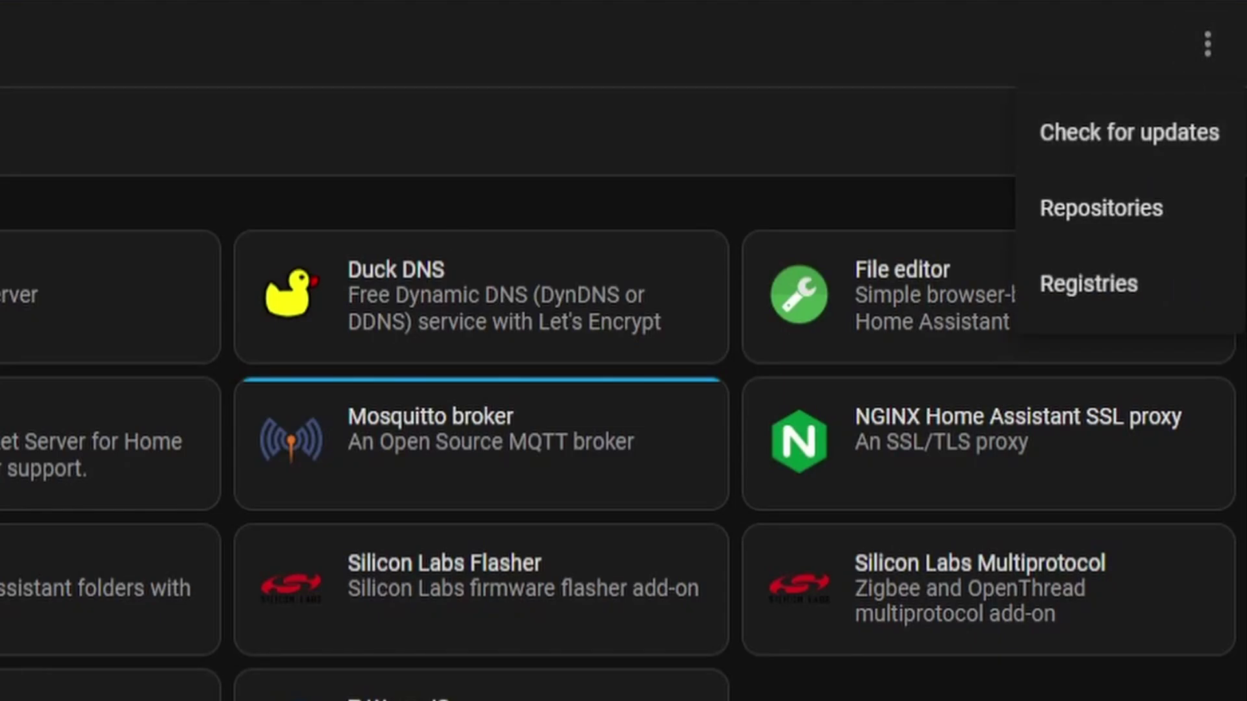
pyautogui.press('Escape')
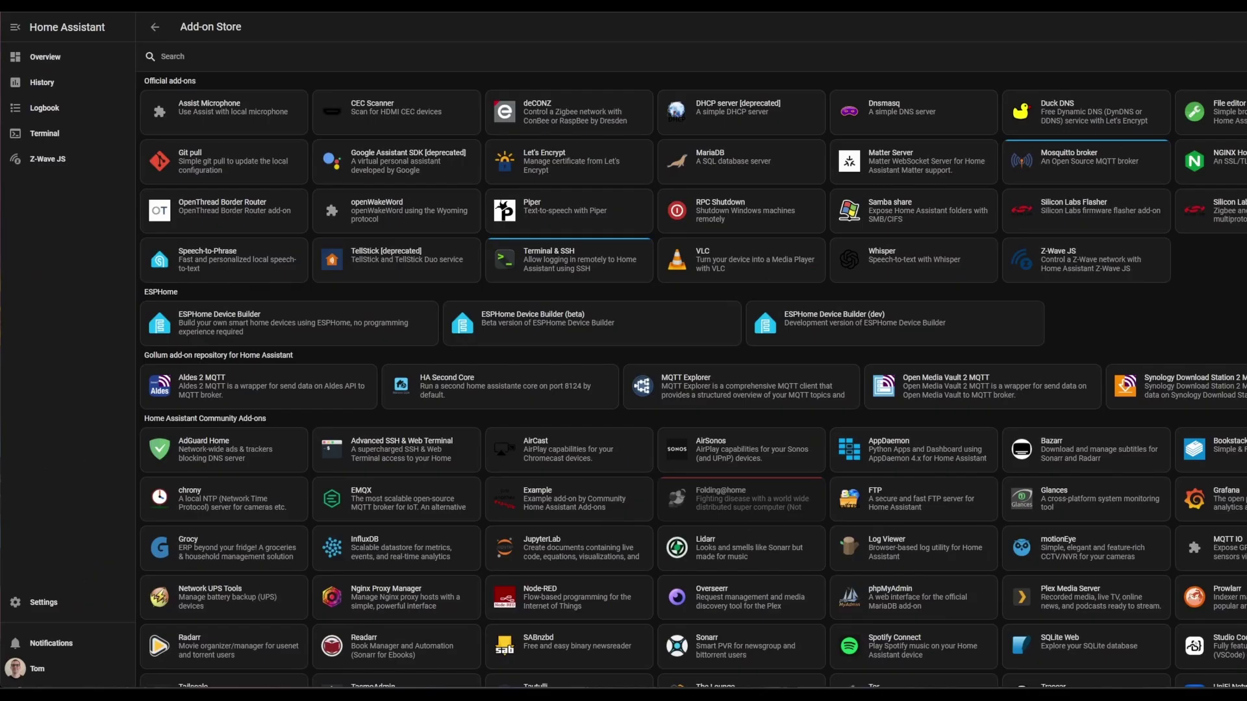
pyautogui.click(840, 62)
pyautogui.write('mqtt explo')
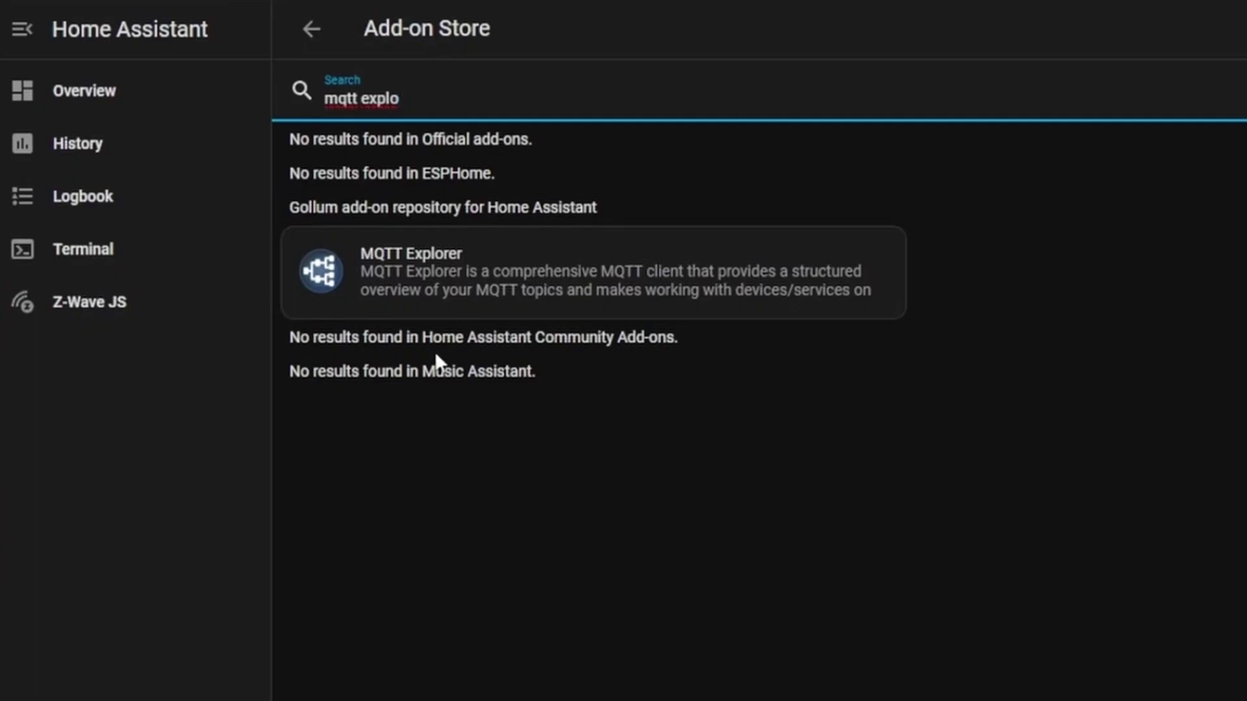
pyautogui.click(437, 285)
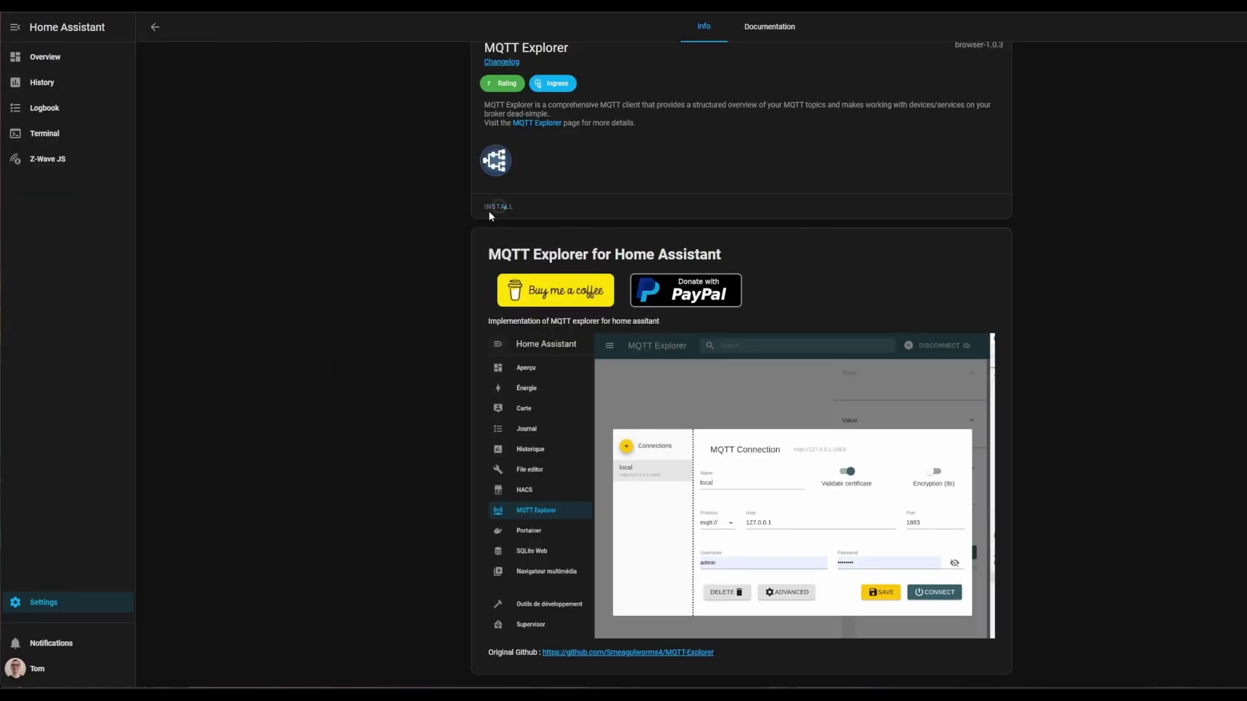
# - Enable Watchdog, Auto update and Show in sidebar, then start MQTT Explorer
pyautogui.click(754, 243)
pyautogui.click(753, 273)
pyautogui.click(752, 302)
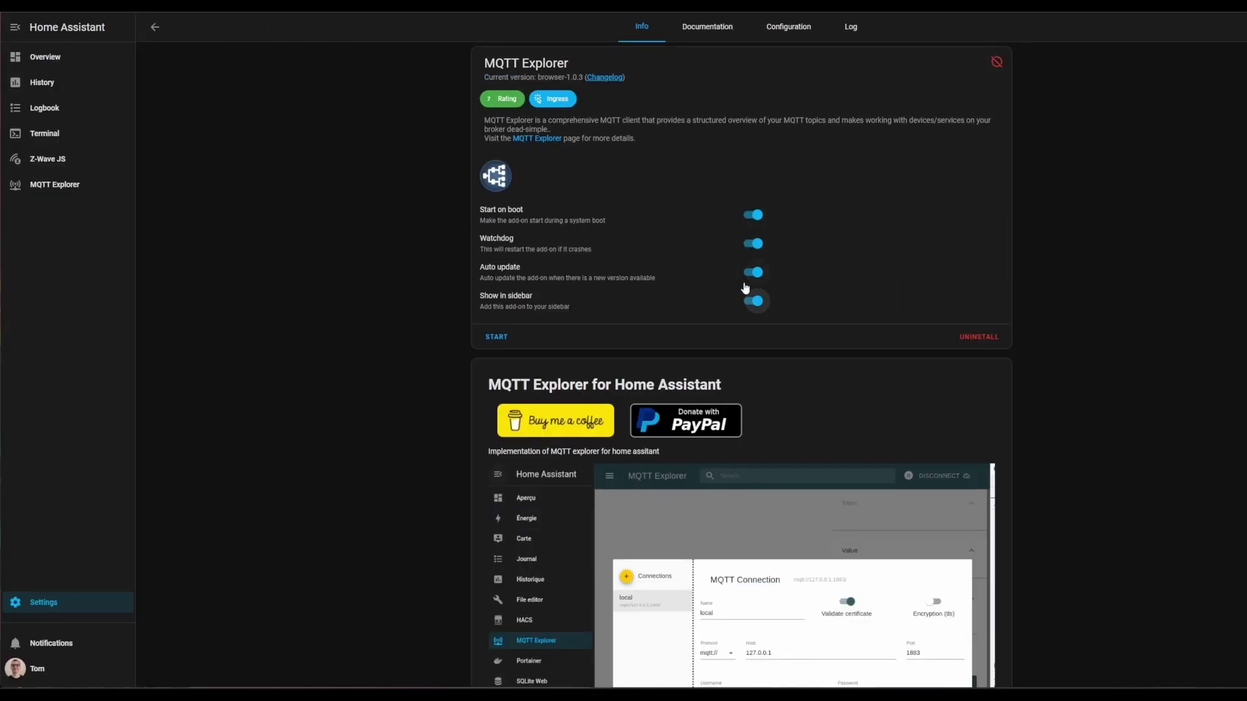
pyautogui.click(496, 338)
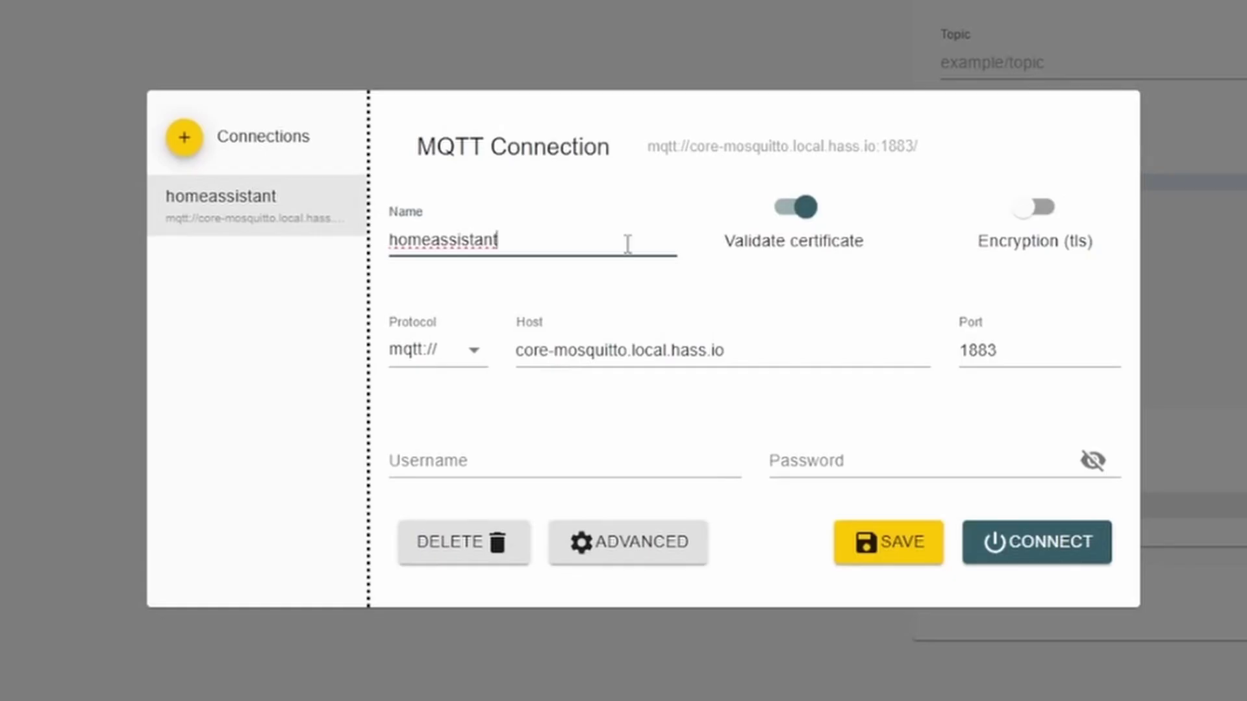
# - Rename the connection to 'Home Assistant' and turn off certificate validation
pyautogui.click(390, 231)
pyautogui.press('BackSpace')
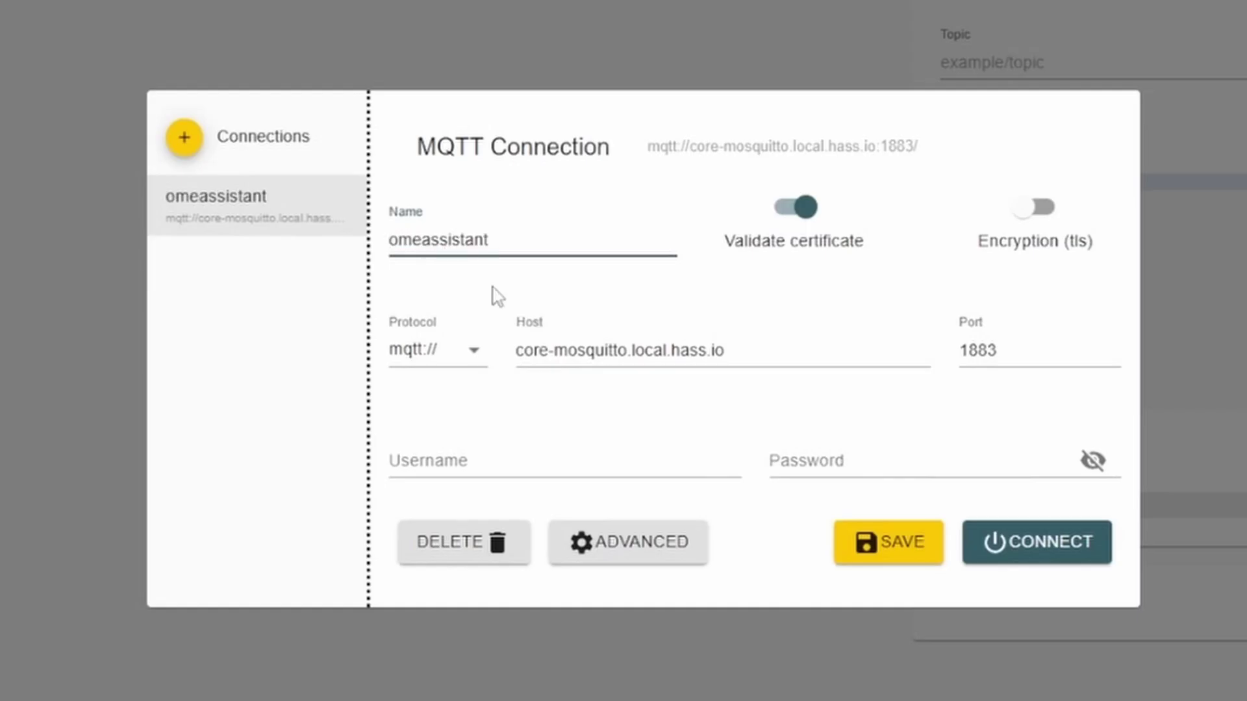
pyautogui.write('H')
pyautogui.press('Right')
pyautogui.press('Delete')
pyautogui.write('A')
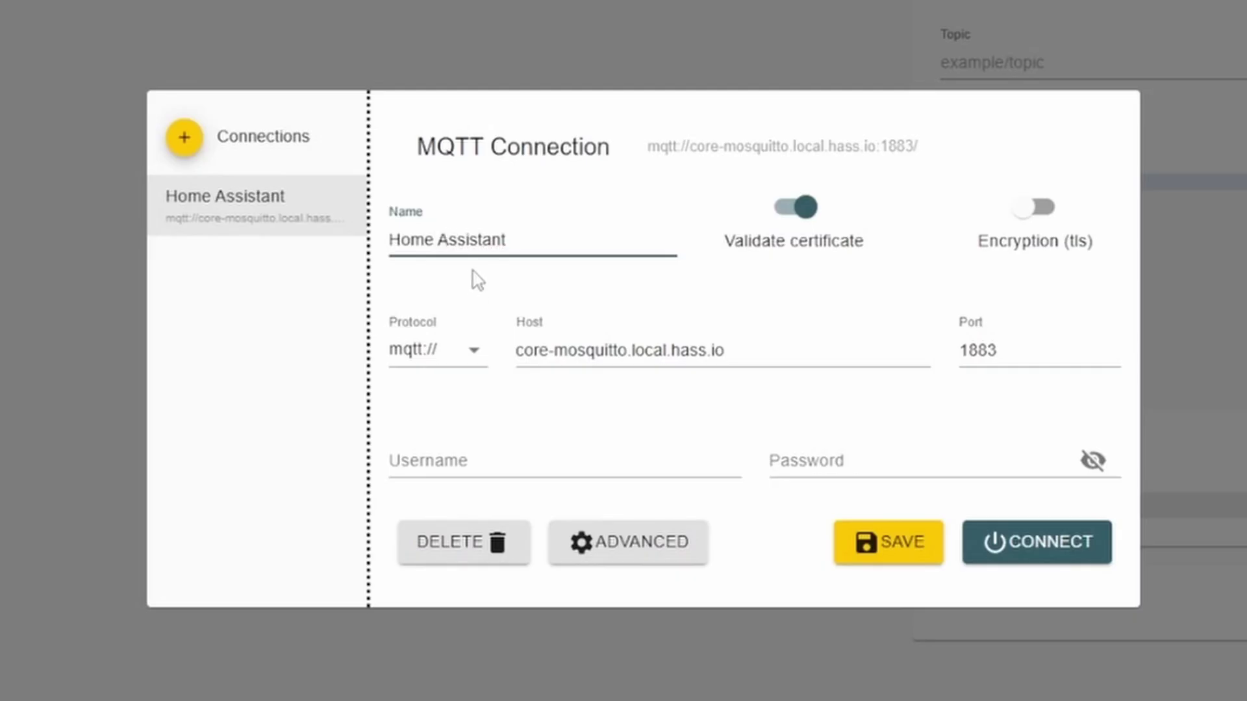
pyautogui.click(799, 237)
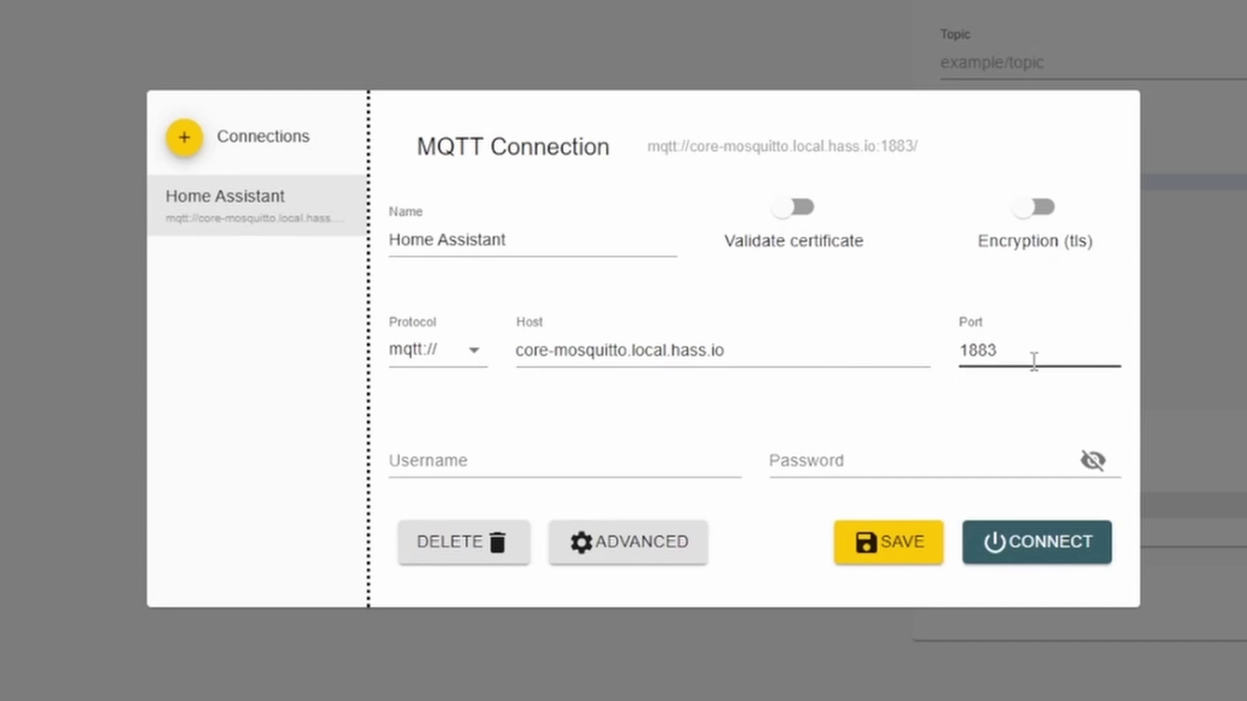
# - Enter the broker username and password, then connect to the broker
pyautogui.click(497, 469)
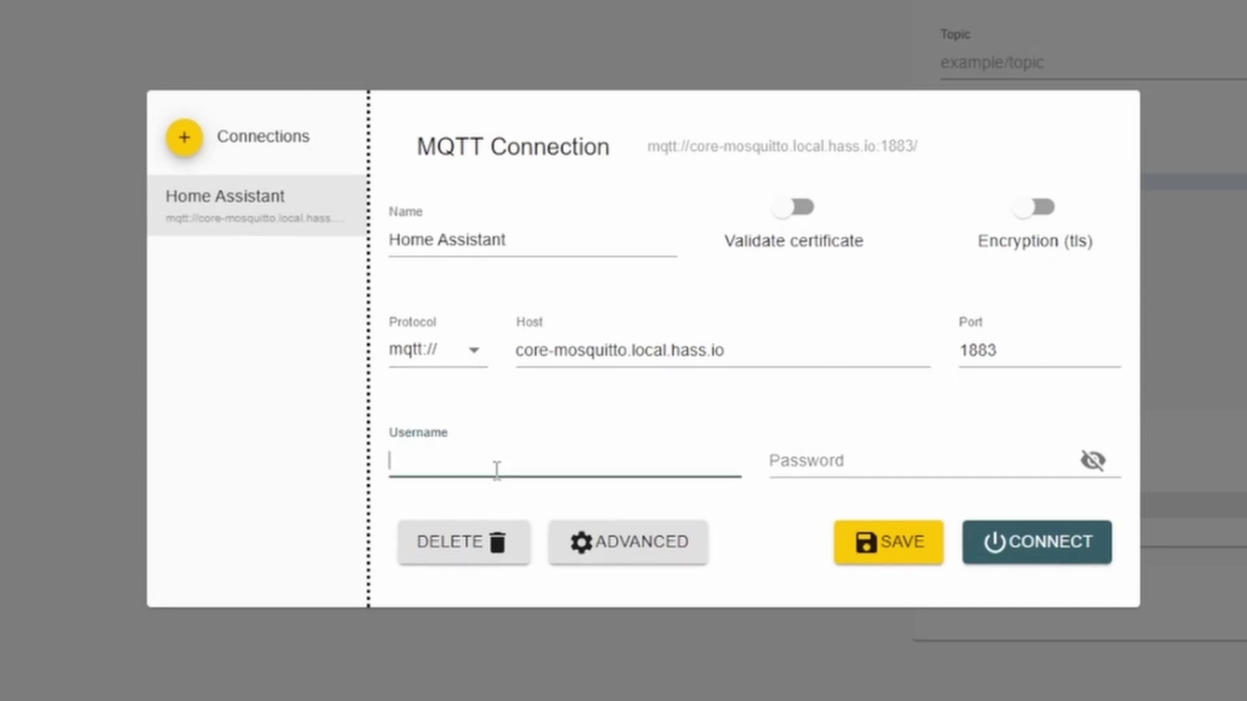
pyautogui.write('mosquitto')
pyautogui.press('Tab')
pyautogui.write('mosquitto123')
pyautogui.click(1038, 551)
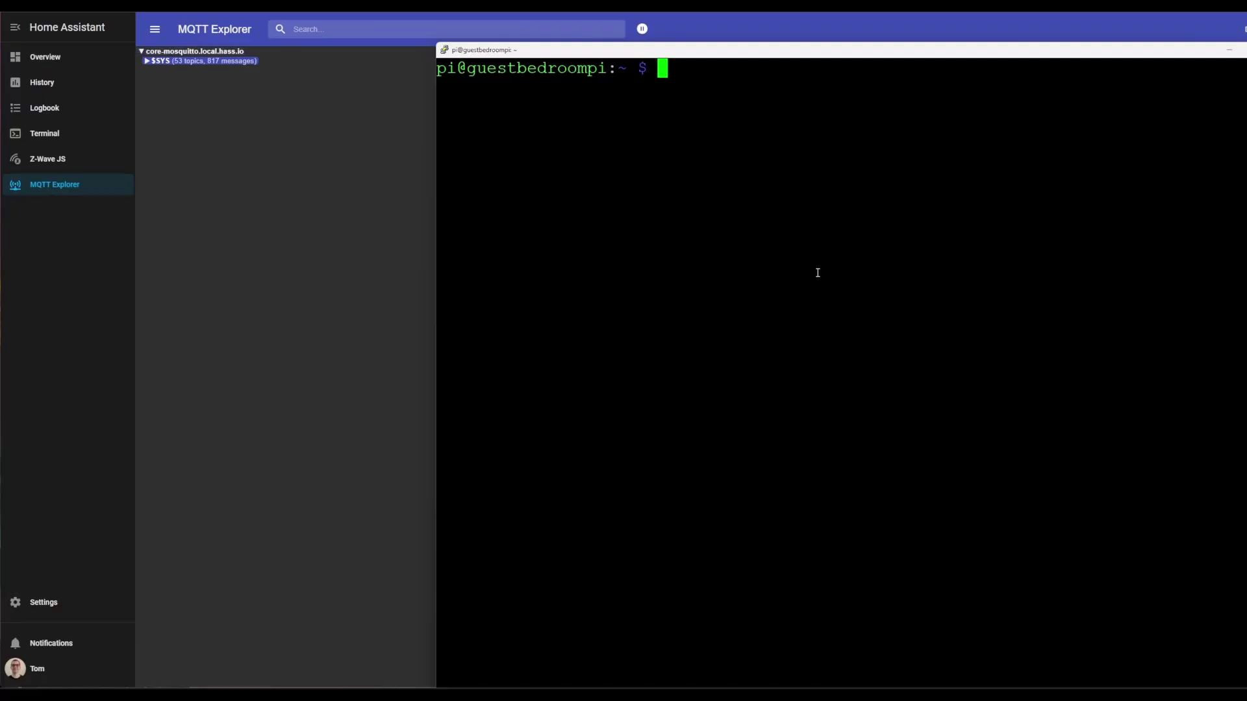
# - Paste and cancel the mosquitto install command, then type a mosquitto_pub command in PuTTY
pyautogui.rightClick(963, 101)
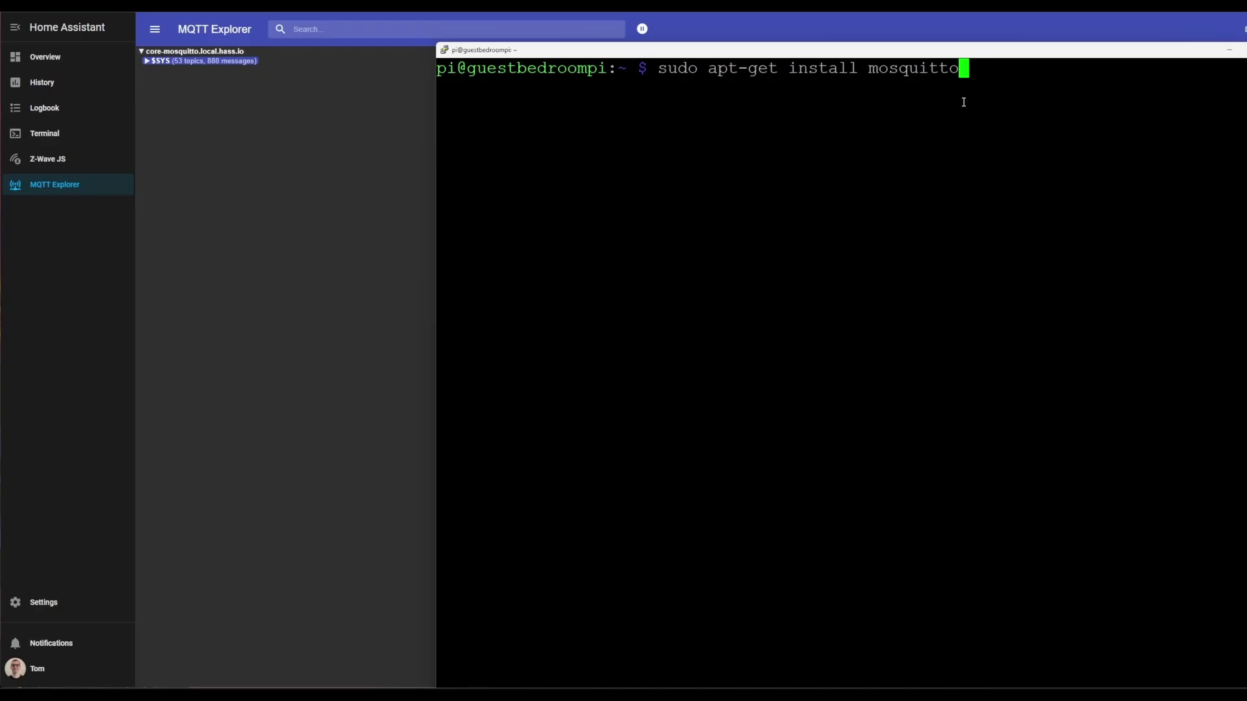
pyautogui.hotkey('ctrl', 'c')
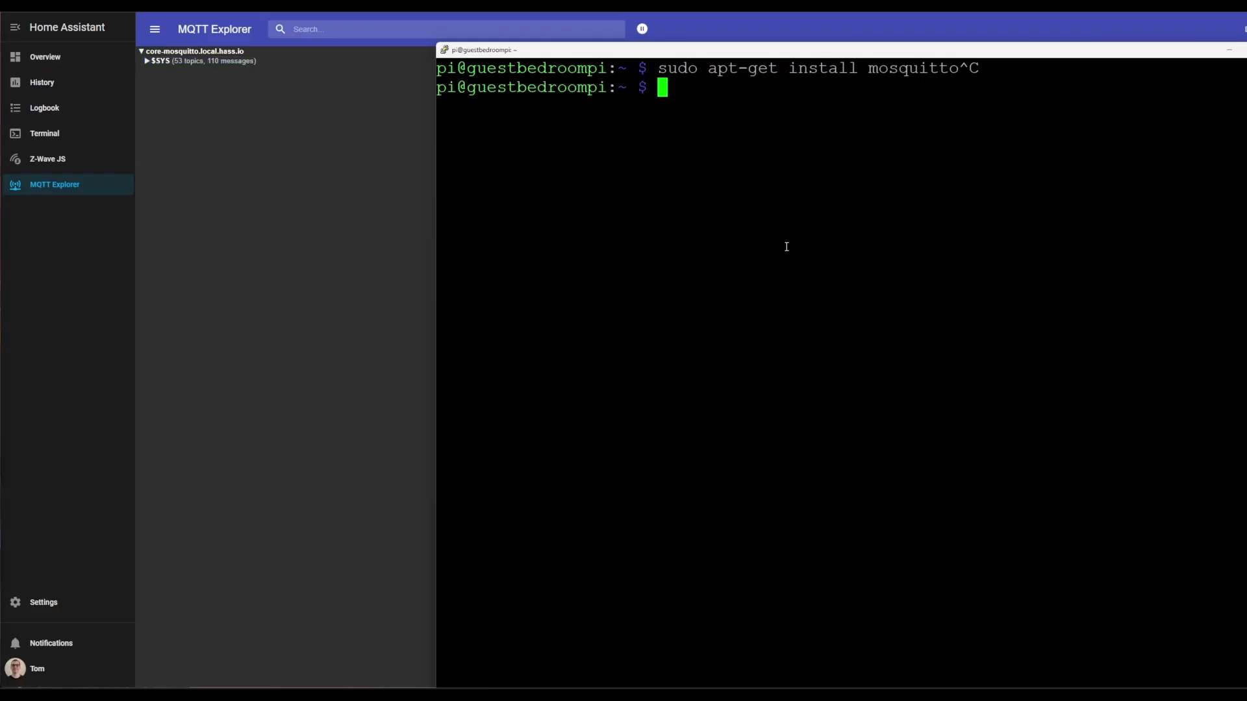
pyautogui.write('mosquitto_pub')
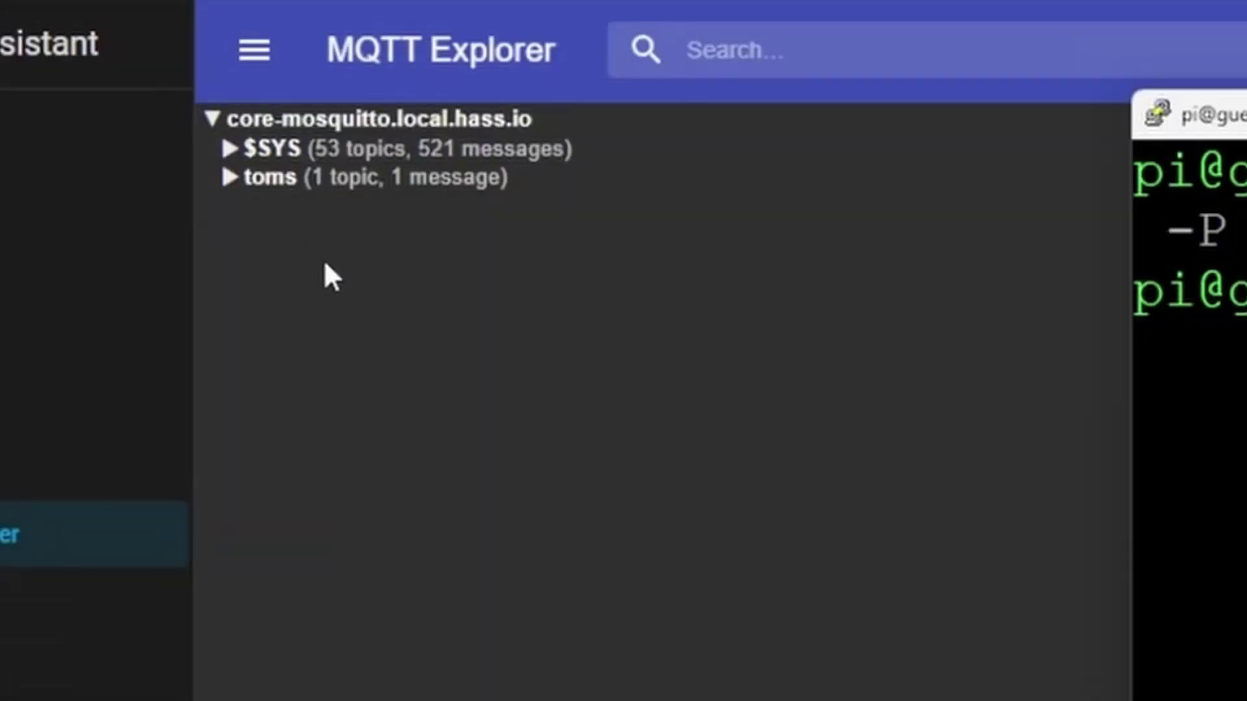
# - Expand toms > smart > home in MQTT Explorer to reveal the hello world message
pyautogui.click(308, 239)
pyautogui.click(230, 177)
pyautogui.click(252, 208)
pyautogui.click(267, 238)
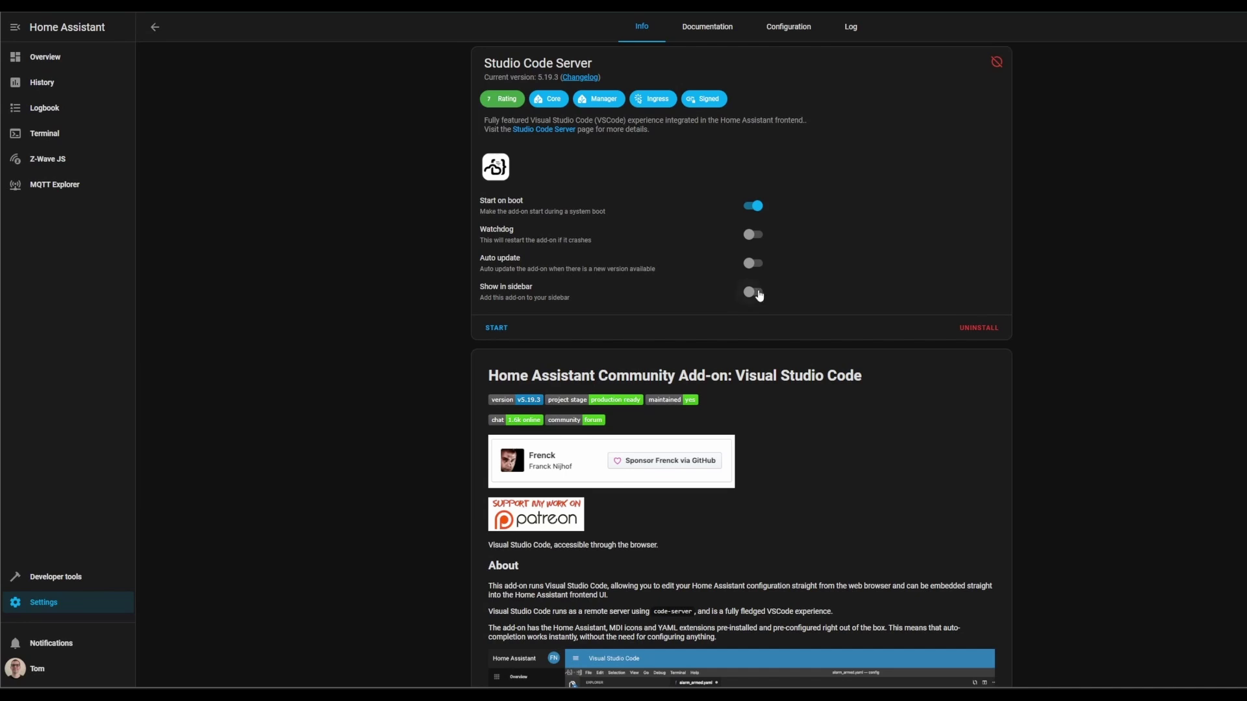
# - Enable Watchdog, Auto update and Show in sidebar for Studio Code Server, then trust the /config folder and its parent
pyautogui.click(756, 293)
pyautogui.click(754, 264)
pyautogui.click(752, 237)
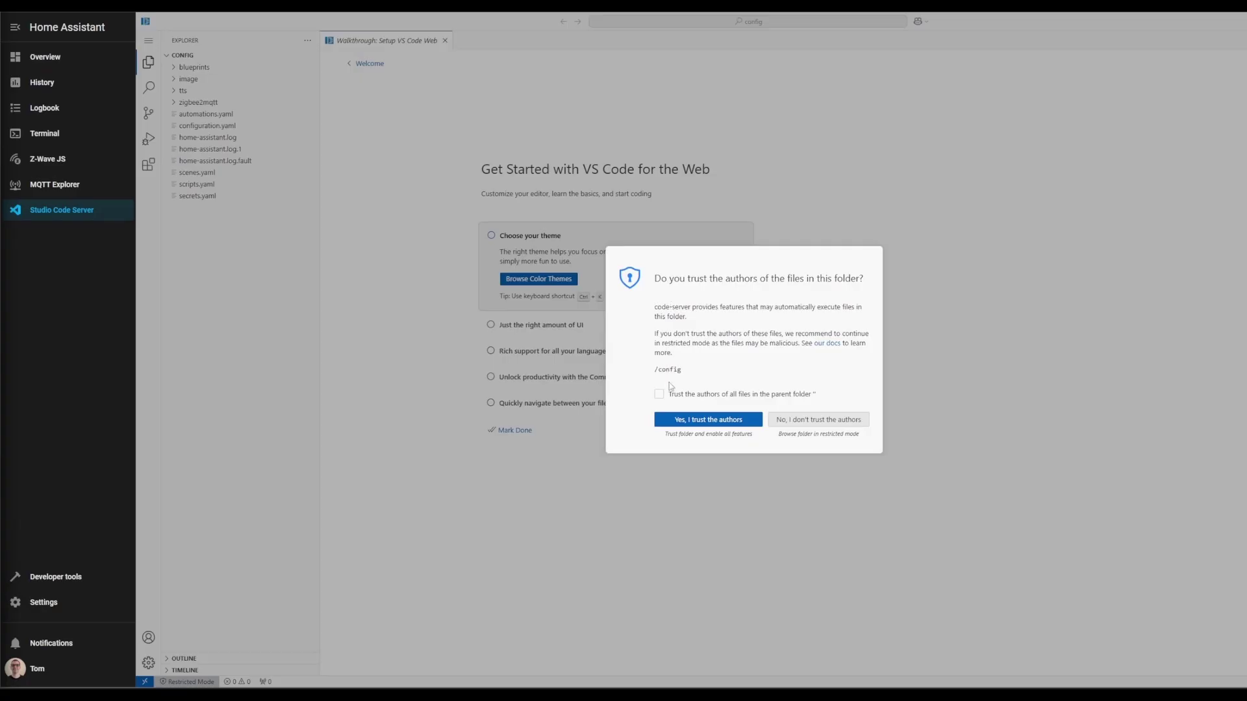
pyautogui.click(705, 396)
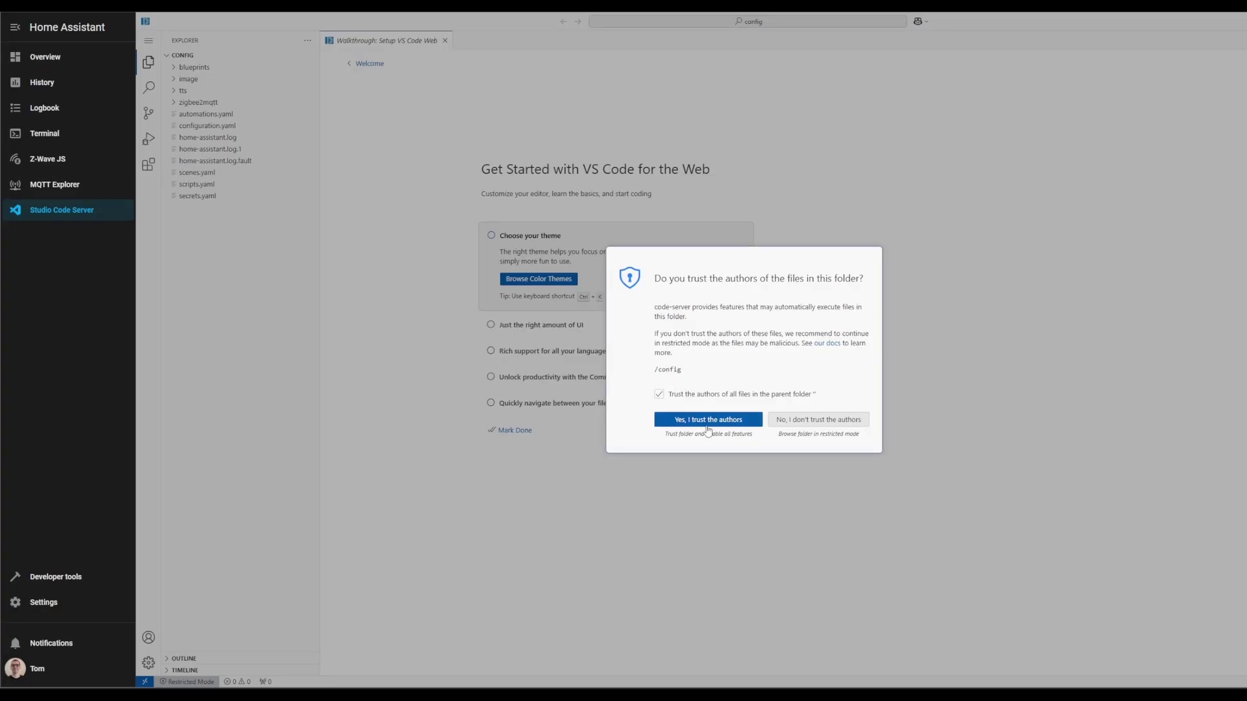
pyautogui.click(708, 420)
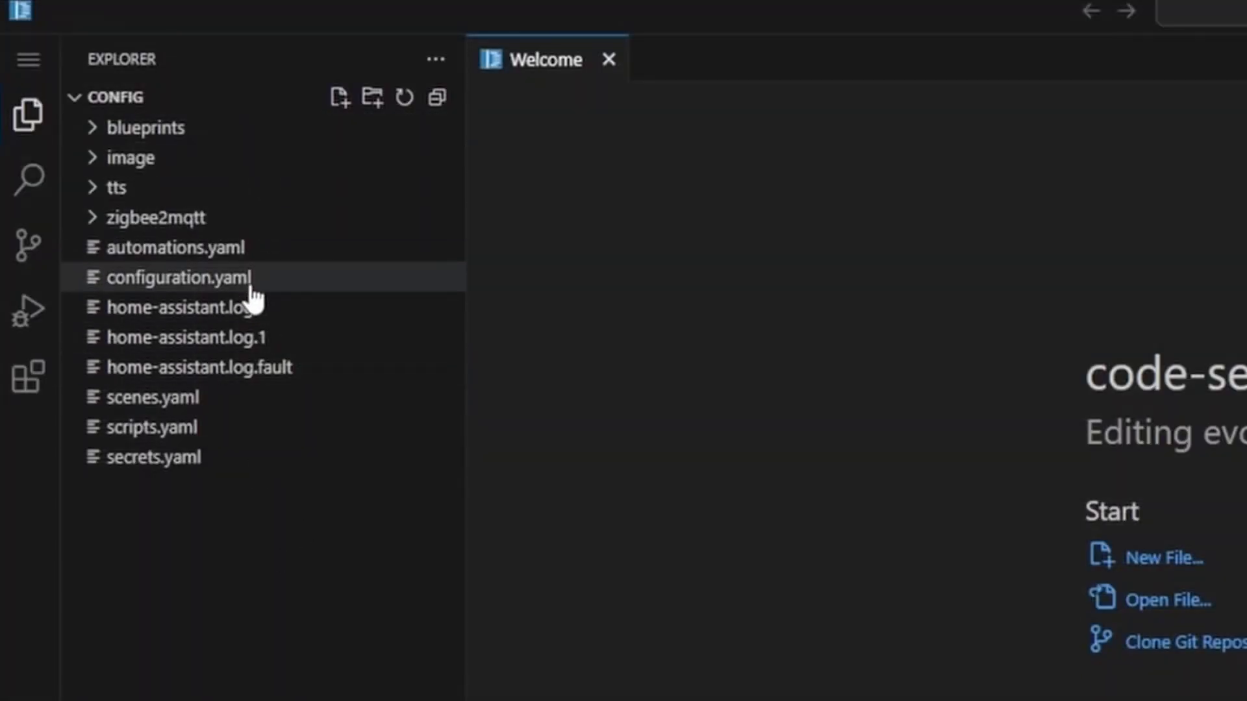
# - Open configuration.yaml and add a new blank line after the existing configuration
pyautogui.click(251, 291)
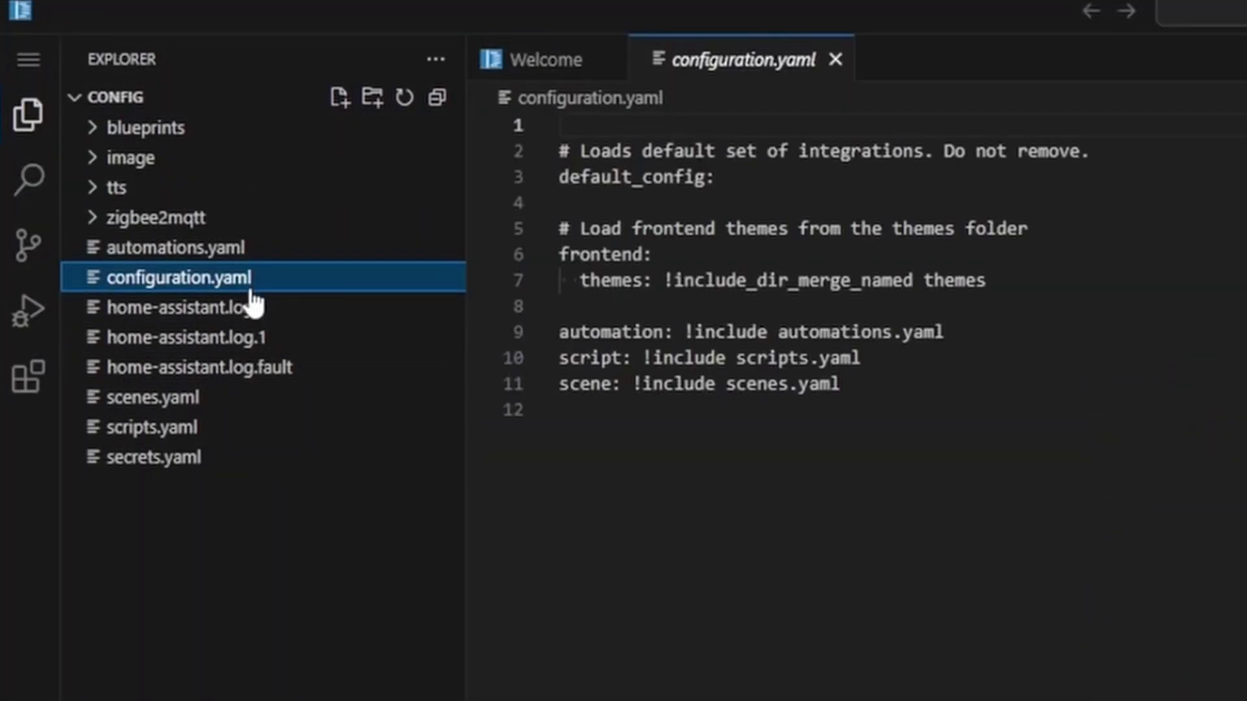
pyautogui.click(645, 446)
pyautogui.click(871, 384)
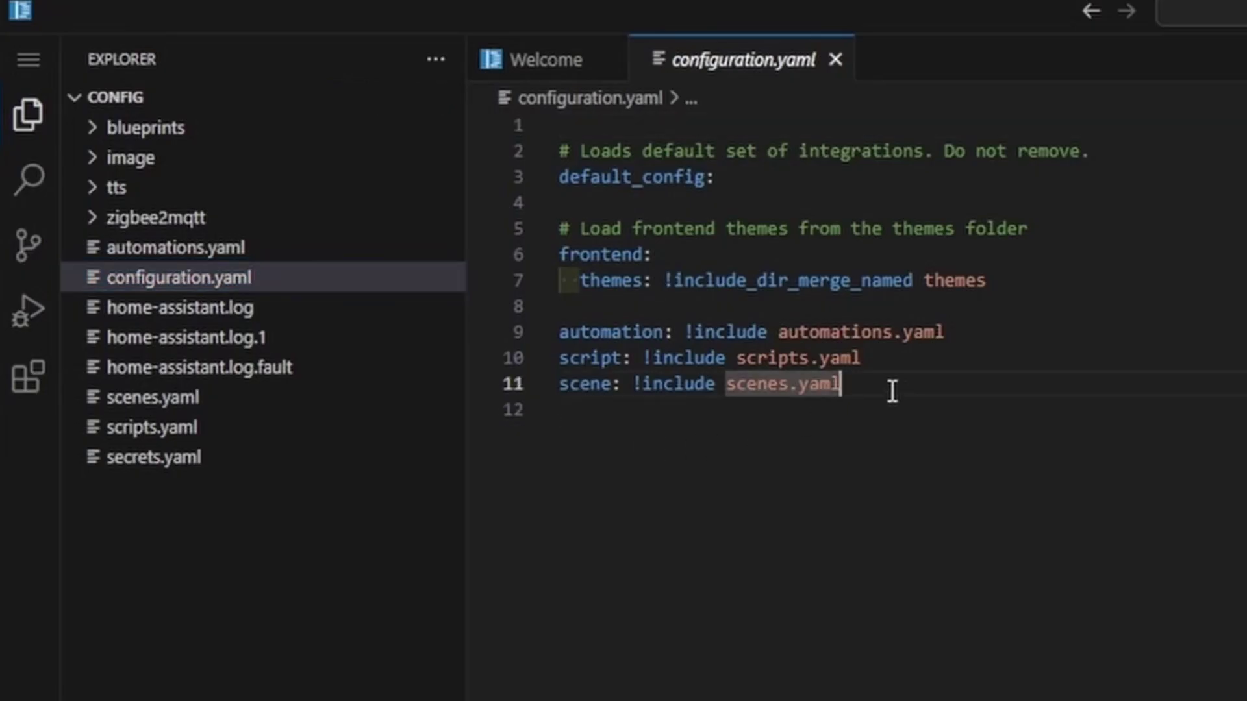
pyautogui.moveTo(872, 383); pyautogui.dragTo(528, 125)
pyautogui.click(708, 416)
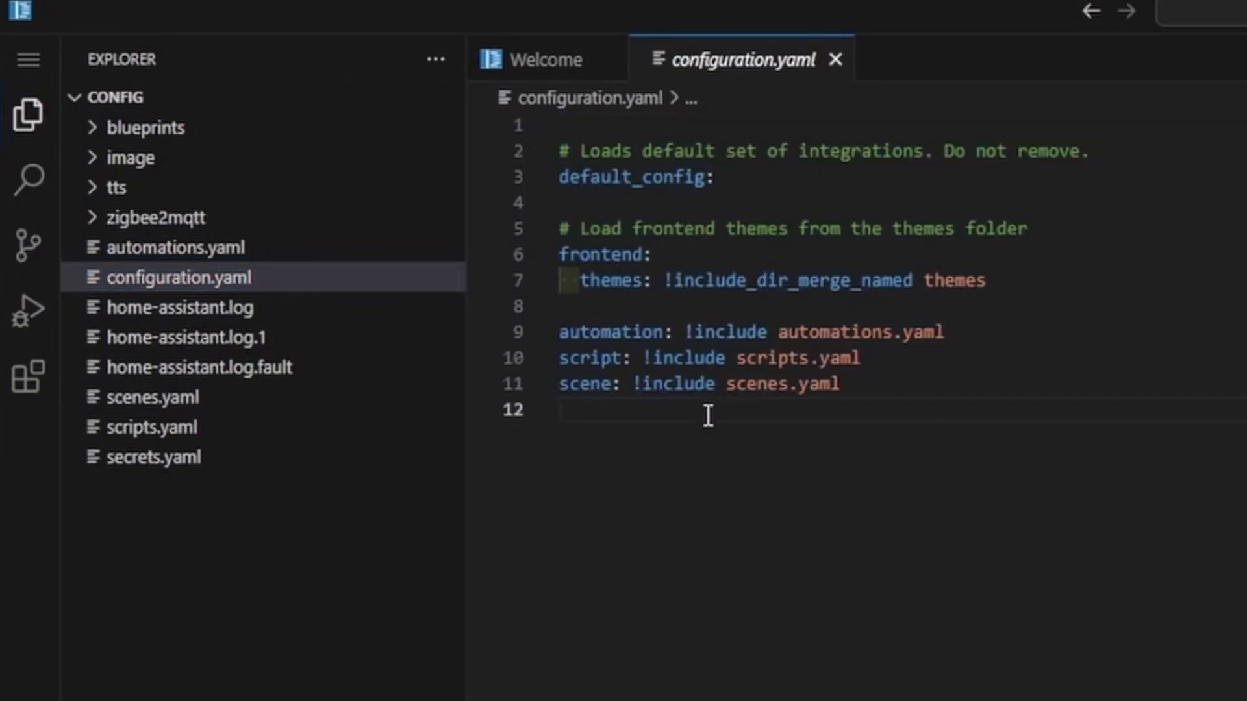
pyautogui.press('Return')
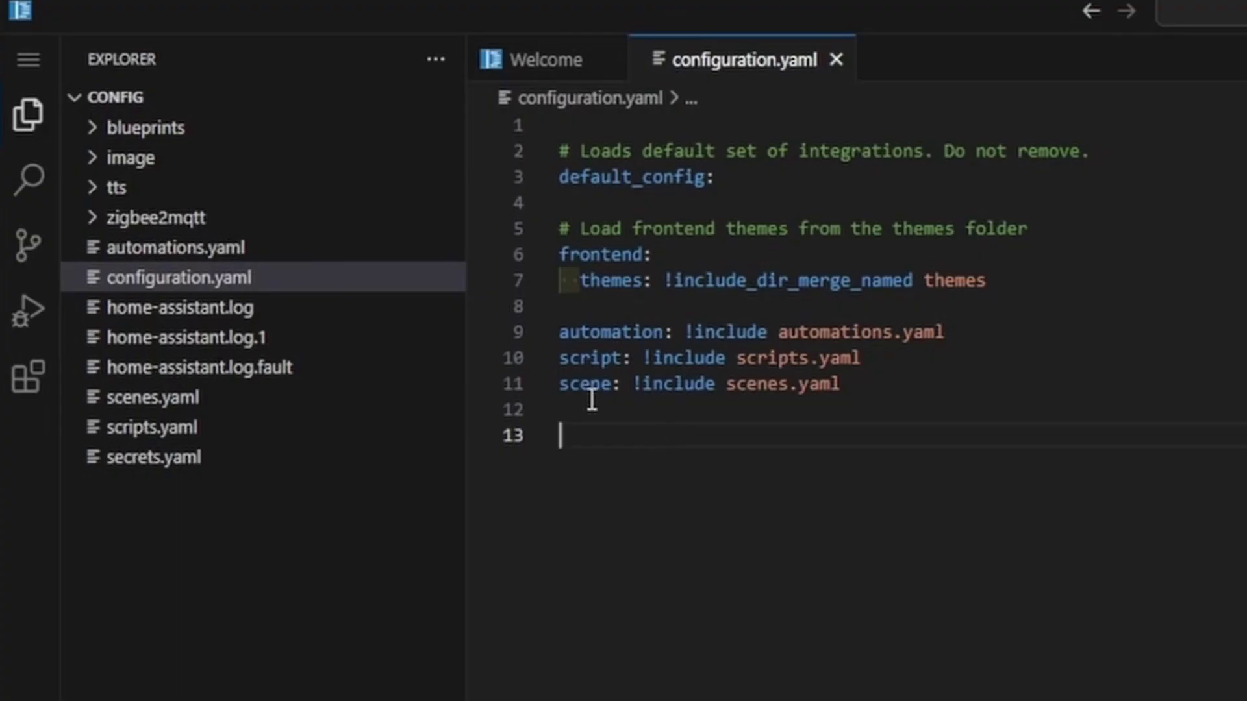
# - Add an mqtt: section with a nested sensor: key
pyautogui.write('mqtt:')
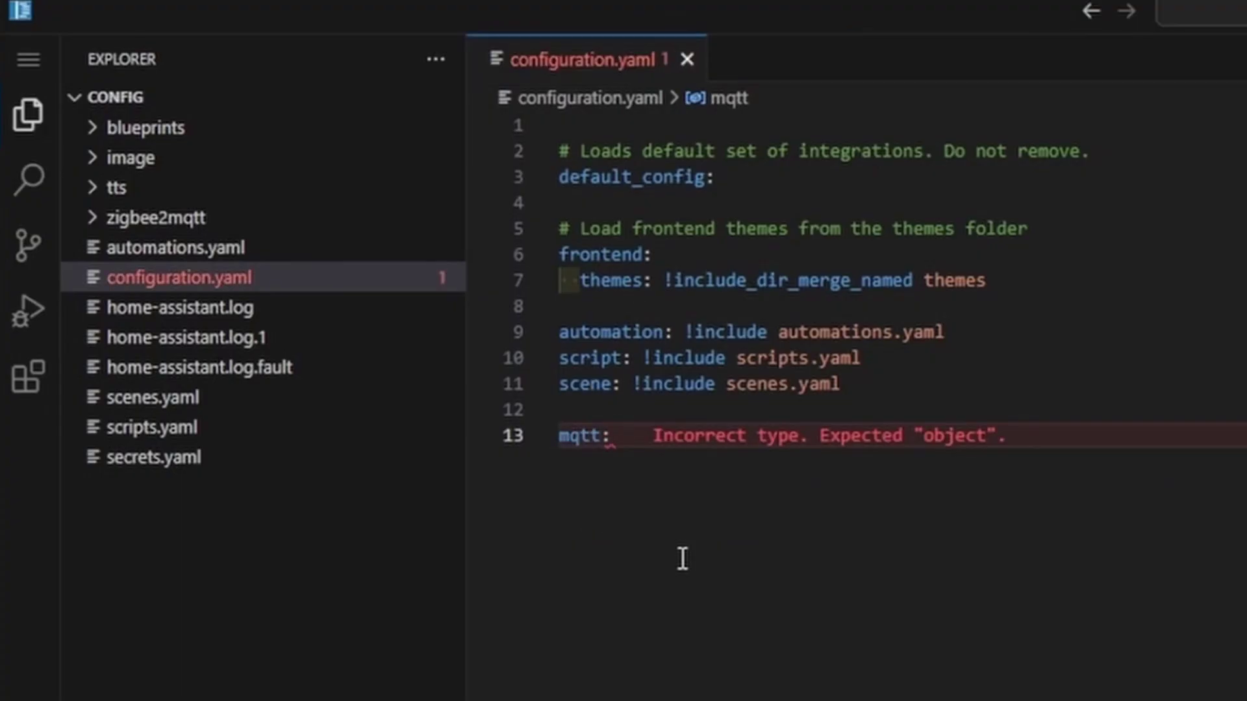
pyautogui.press('Return')
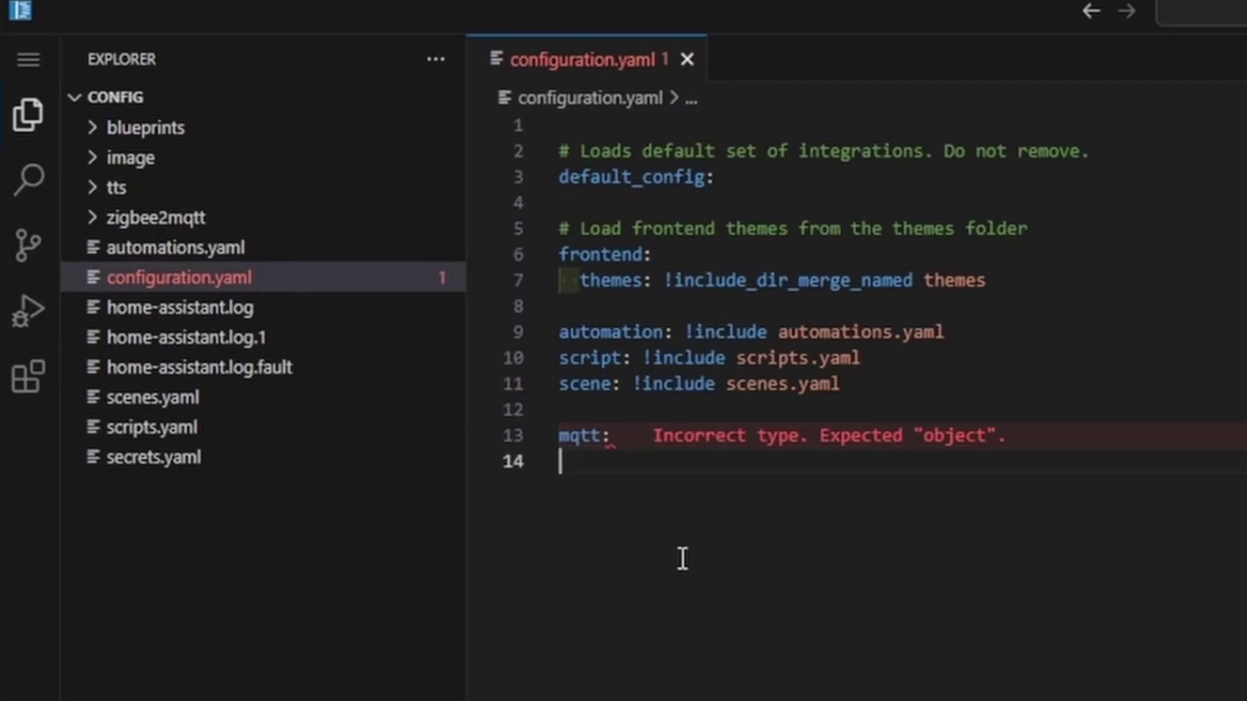
pyautogui.hotkey('ctrl', 'space')
pyautogui.write('senso')
pyautogui.press('Return')
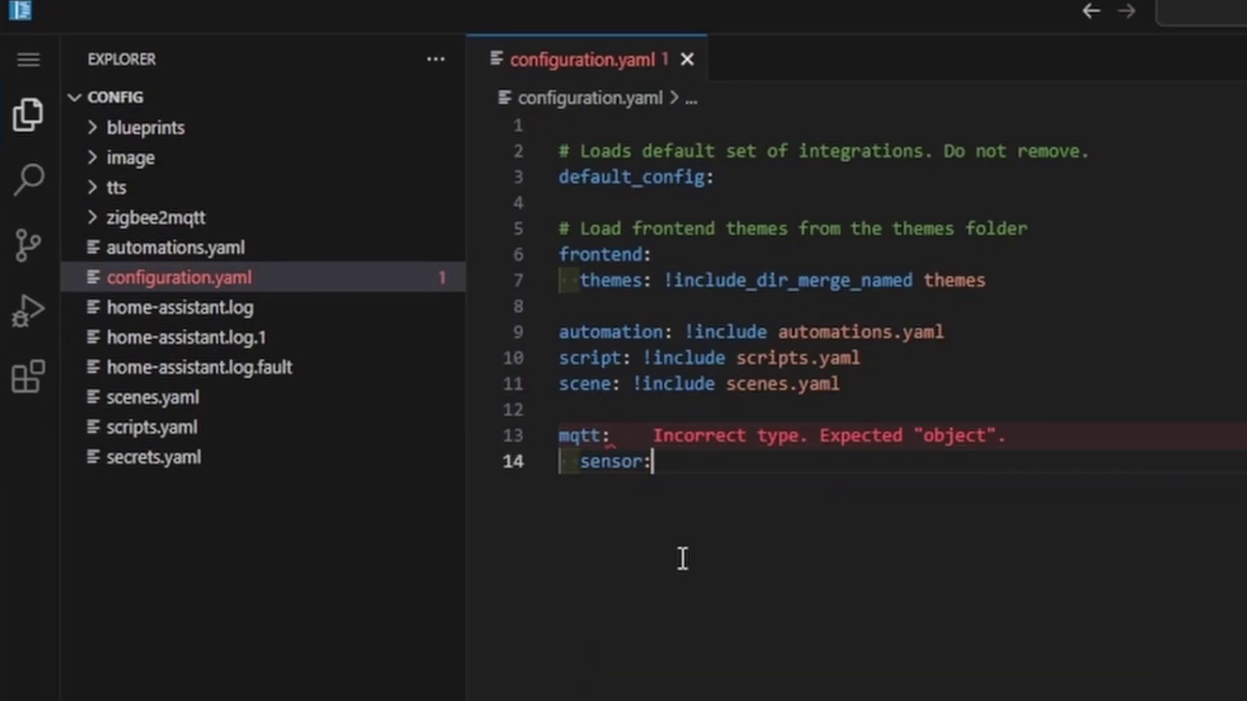
pyautogui.press('Return')
# - Add a sensor entry named "Test MQTT Sensor" with a state_topic key
pyautogui.hotkey('ctrl', 'space')
pyautogui.write('- na')
pyautogui.press('Return')
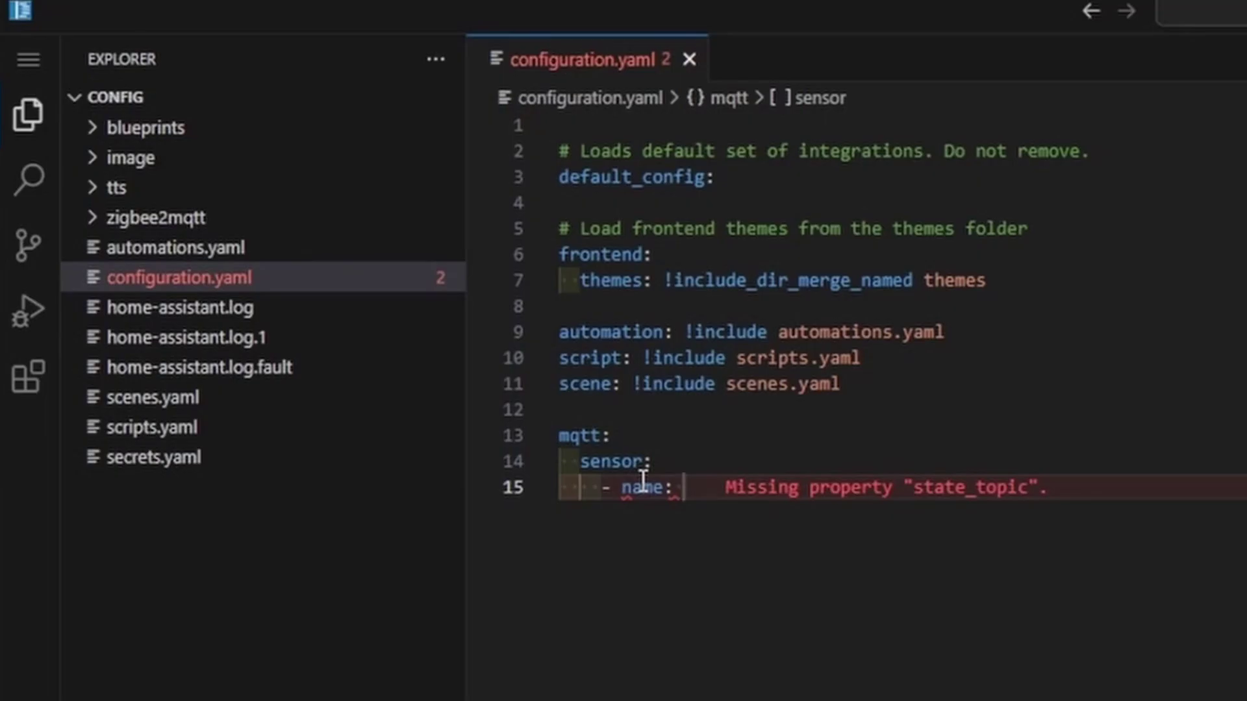
pyautogui.write('""')
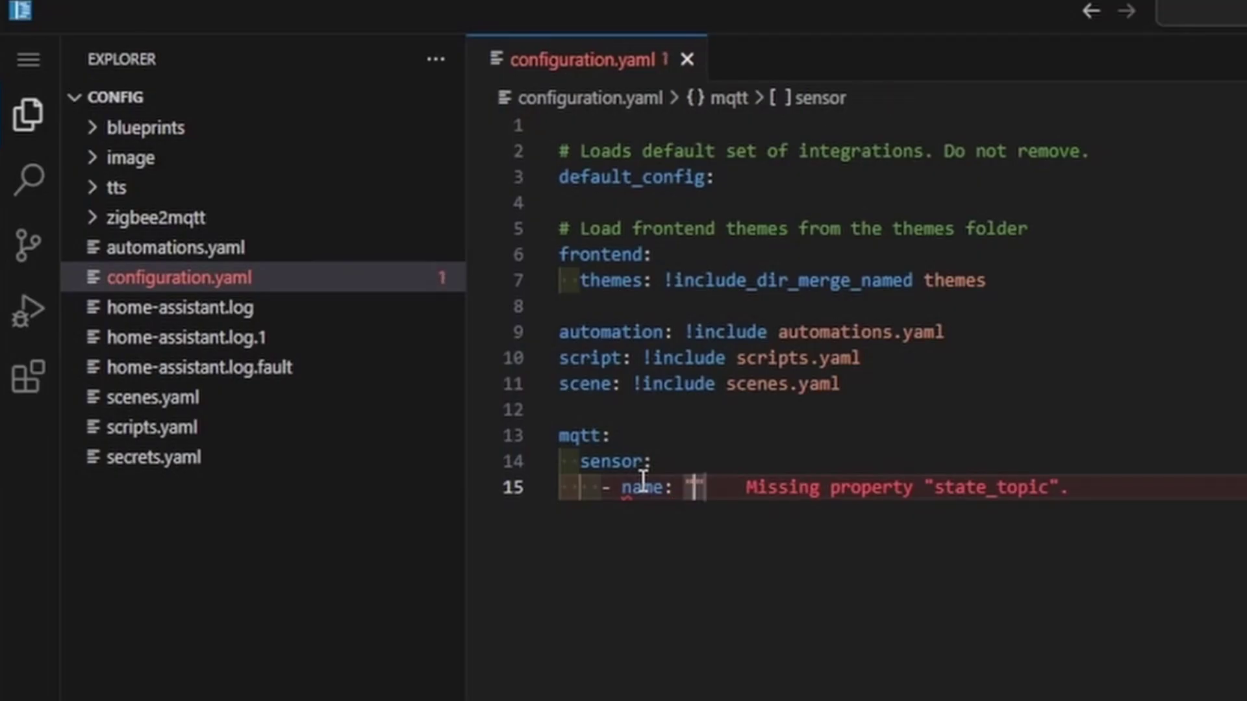
pyautogui.write('Test MQTT Sens')
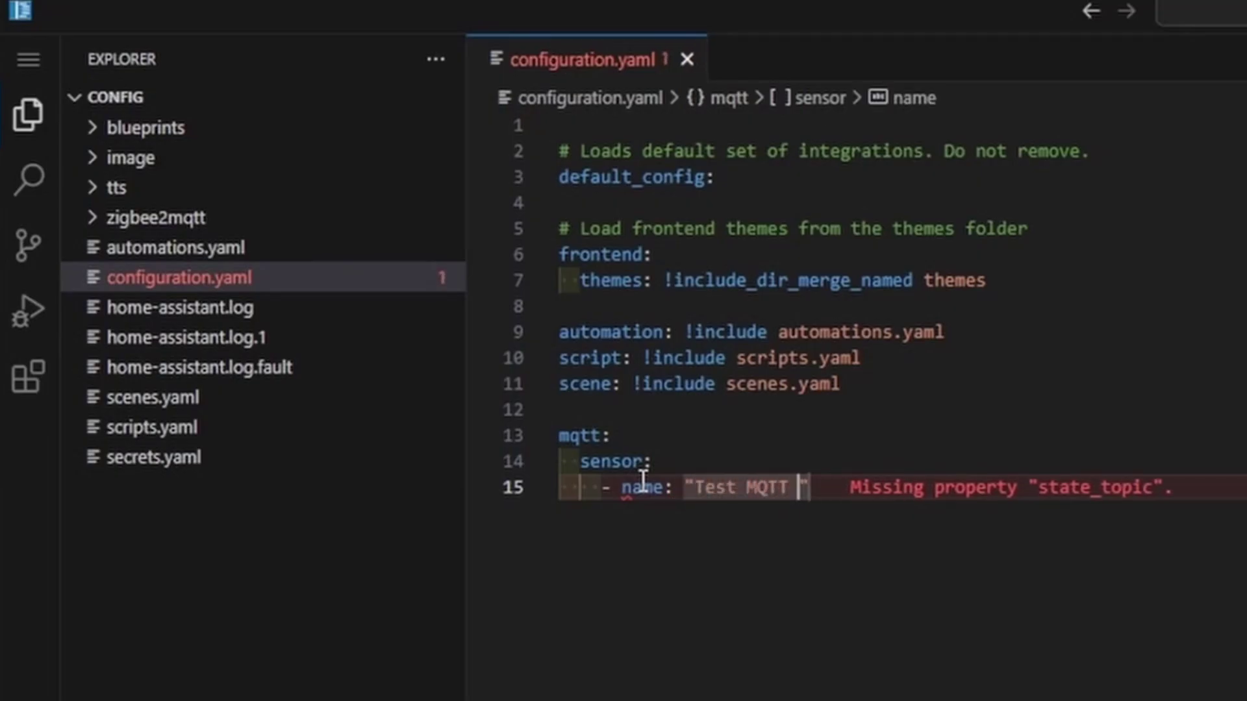
pyautogui.write('or"')
pyautogui.press('Return')
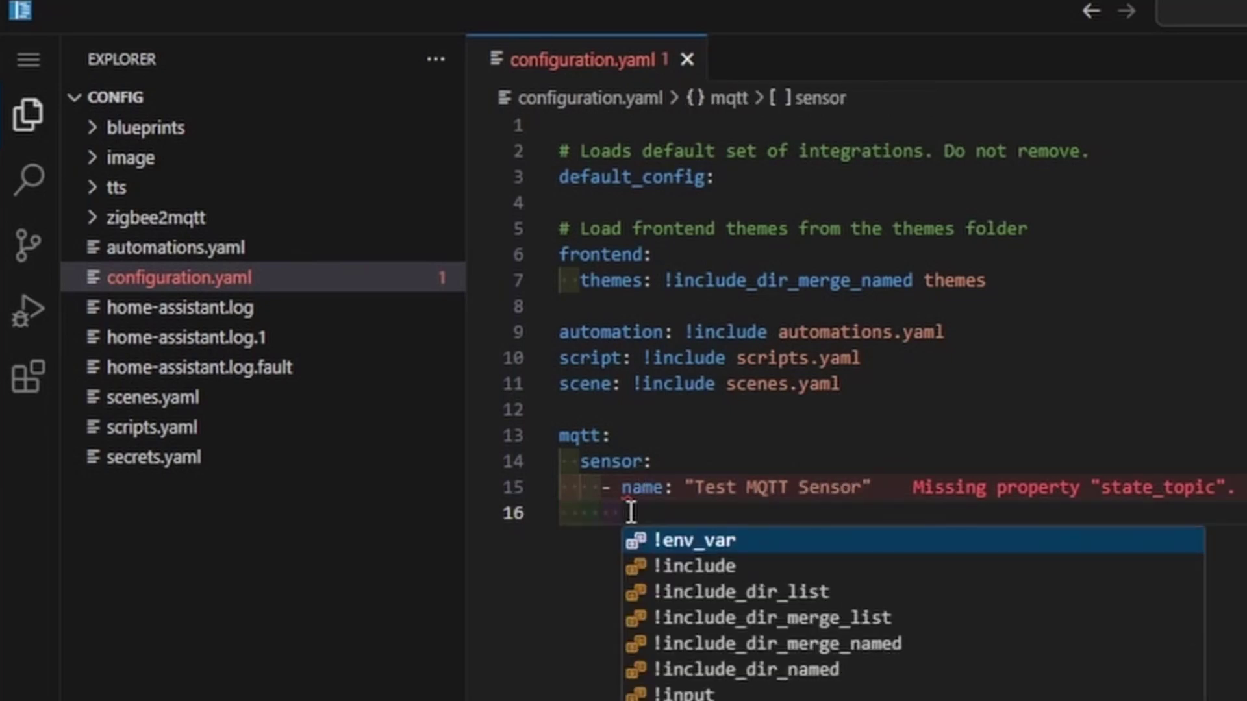
pyautogui.write('state_topic')
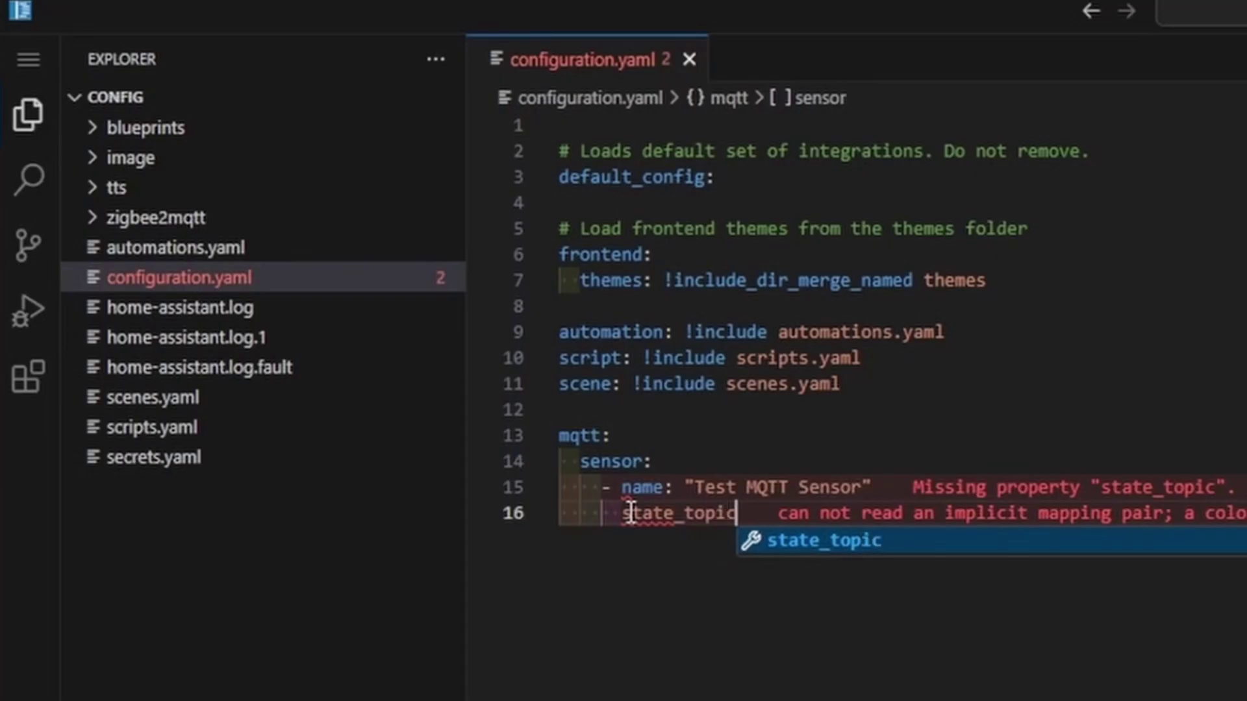
pyautogui.press('Return')
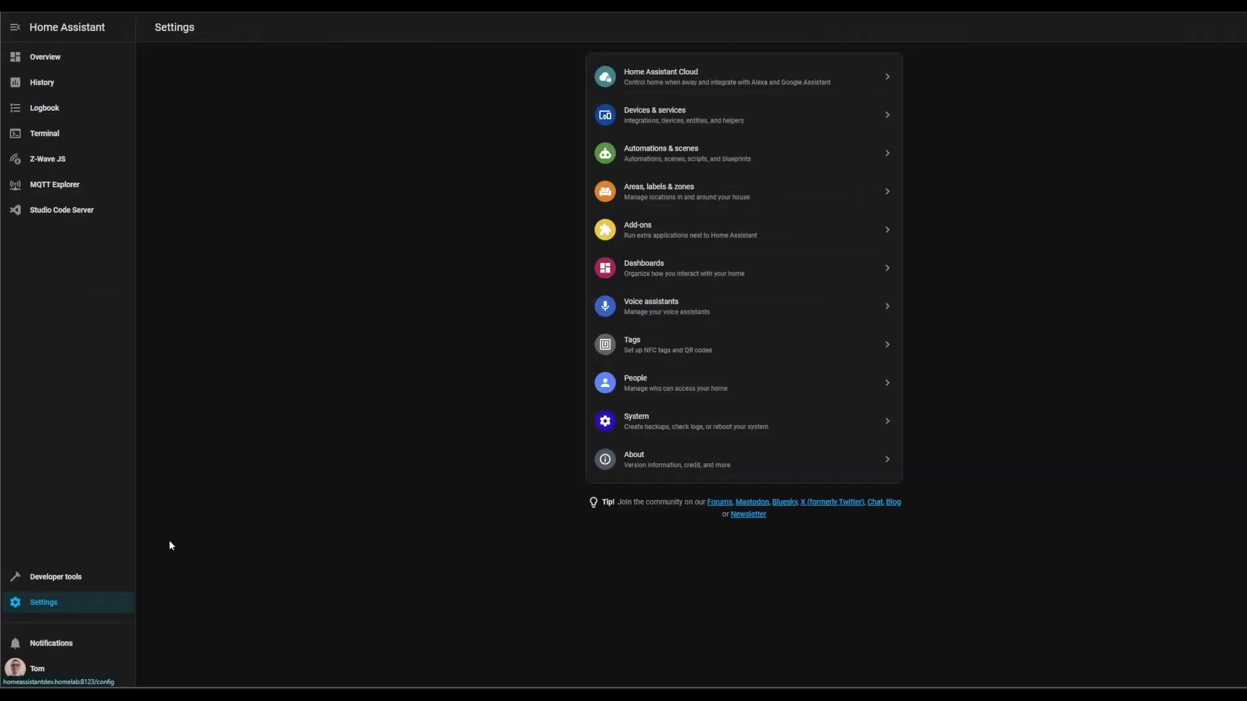
# - Filter entity states for 'test mqt' and open sensor.test_mqtt_sensor, showing its Unknown state
pyautogui.click(108, 585)
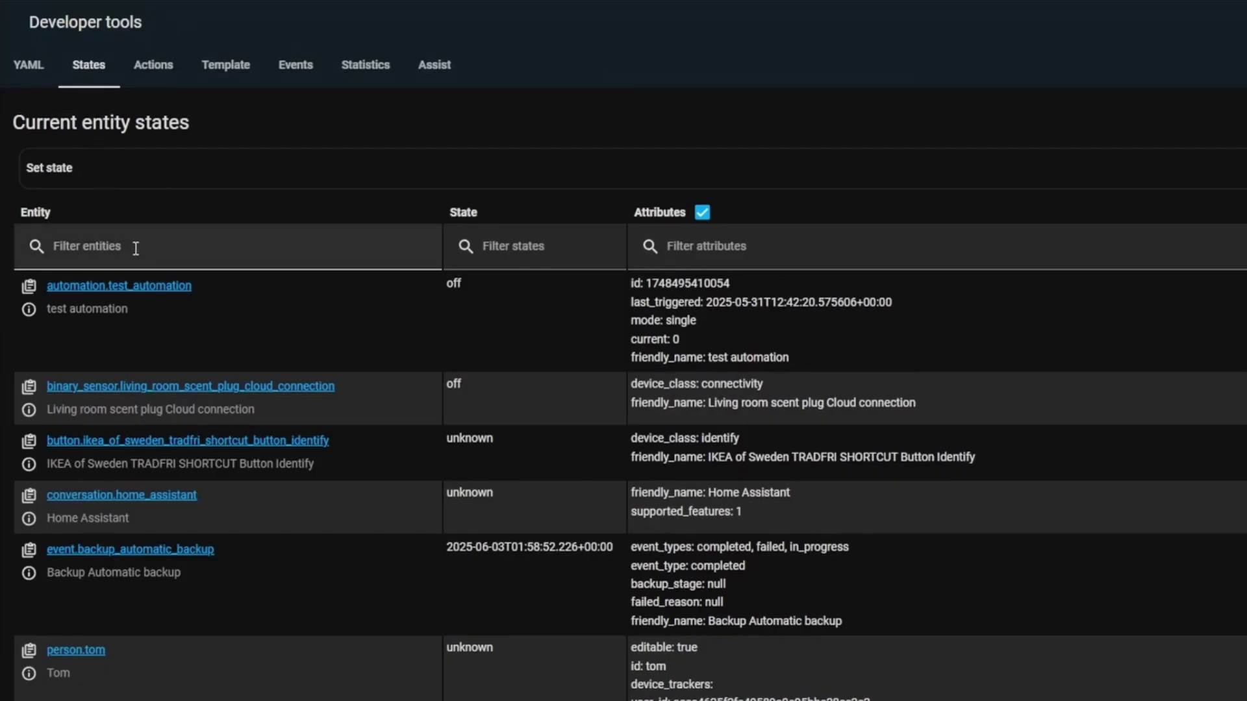
pyautogui.click(130, 249)
pyautogui.write('test mqtt')
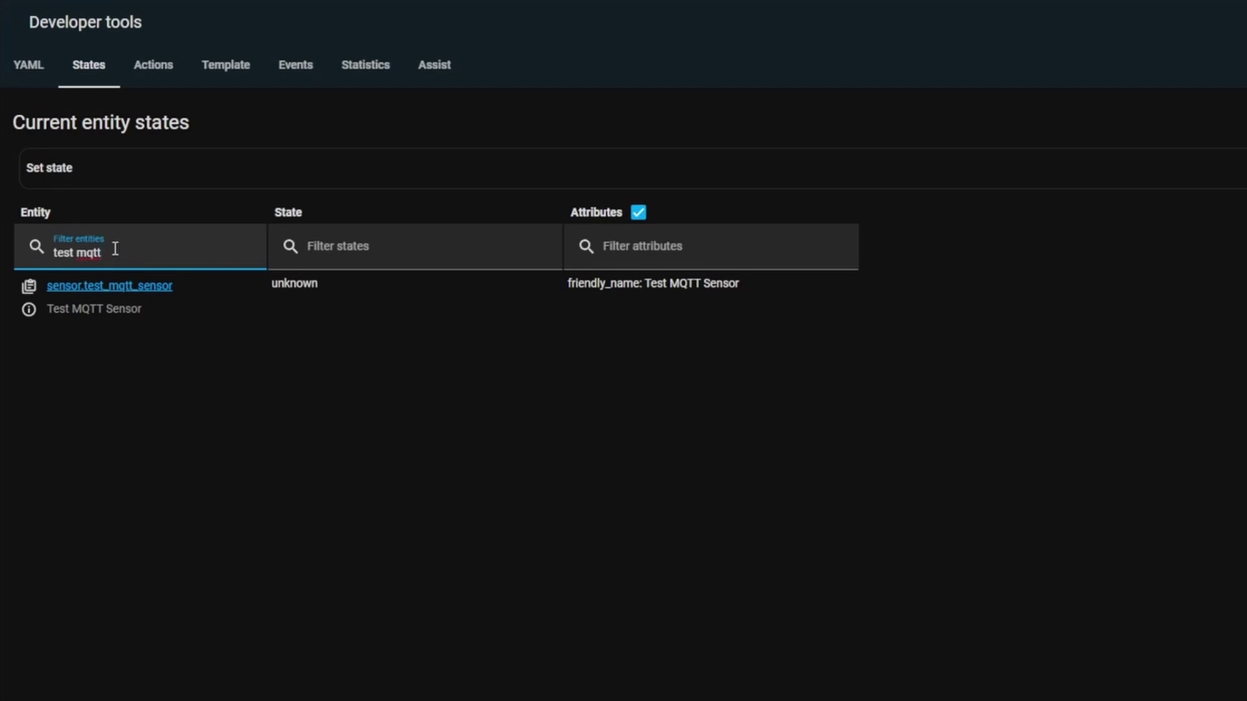
pyautogui.click(97, 300)
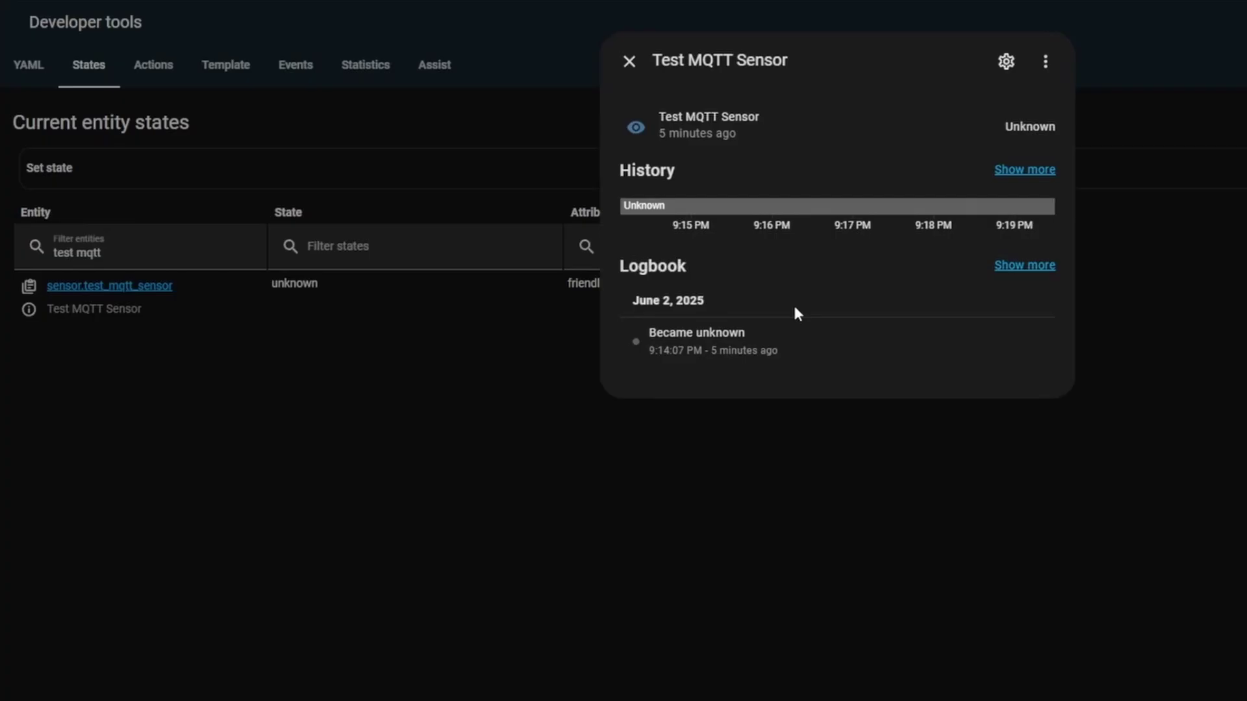
pyautogui.doubleClick(1041, 125)
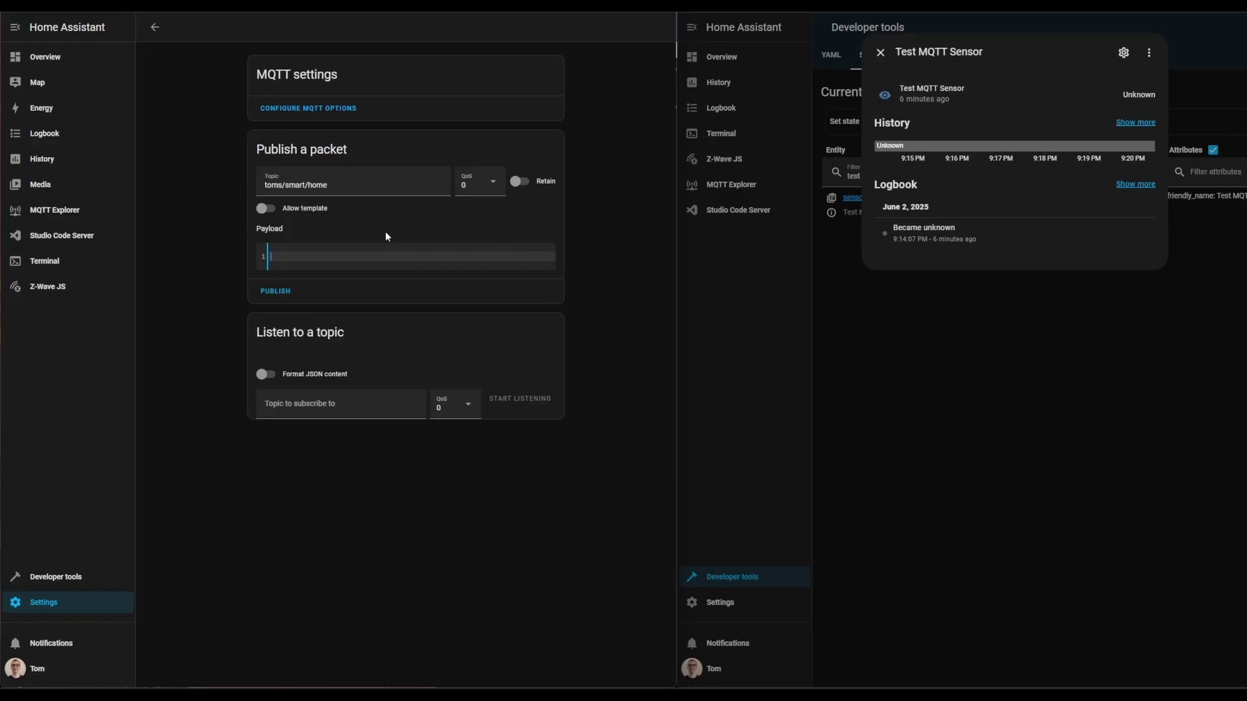
# - Close and reopen the Test MQTT Sensor details, inspecting the sensor.test_mqtt_sensor entity id
pyautogui.click(844, 216)
pyautogui.moveTo(928, 198); pyautogui.dragTo(843, 198)
pyautogui.click(887, 262)
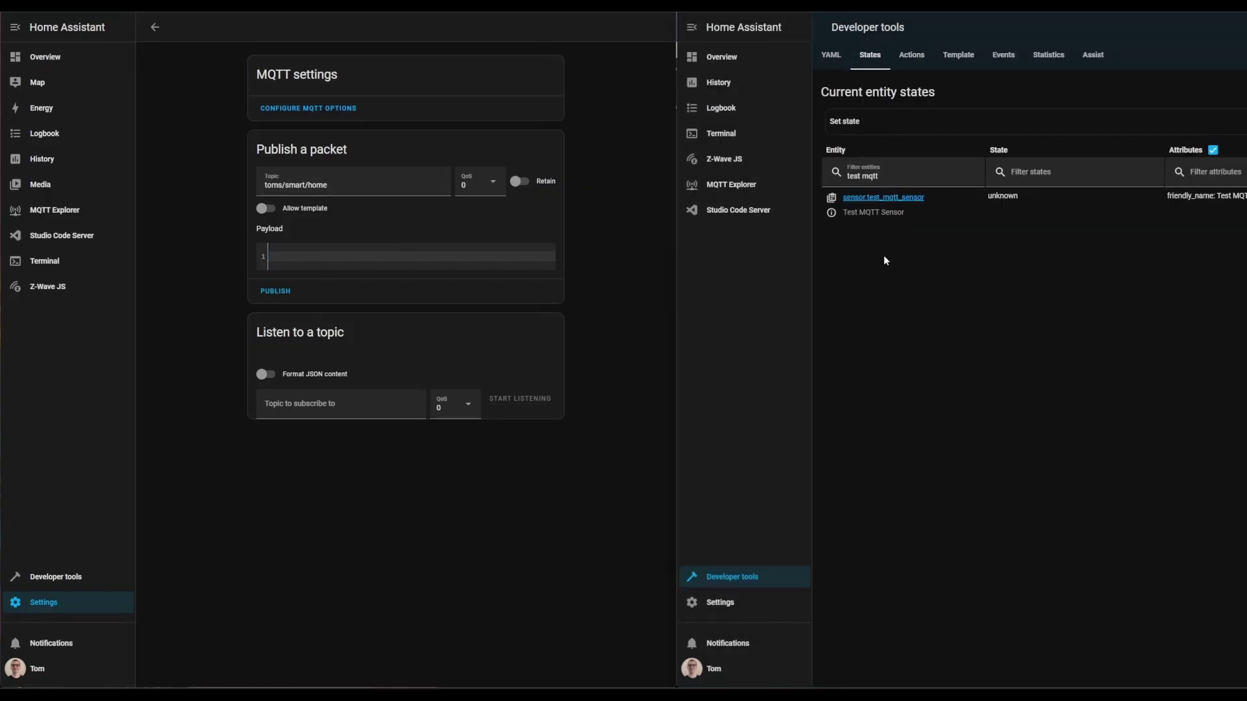
pyautogui.click(832, 213)
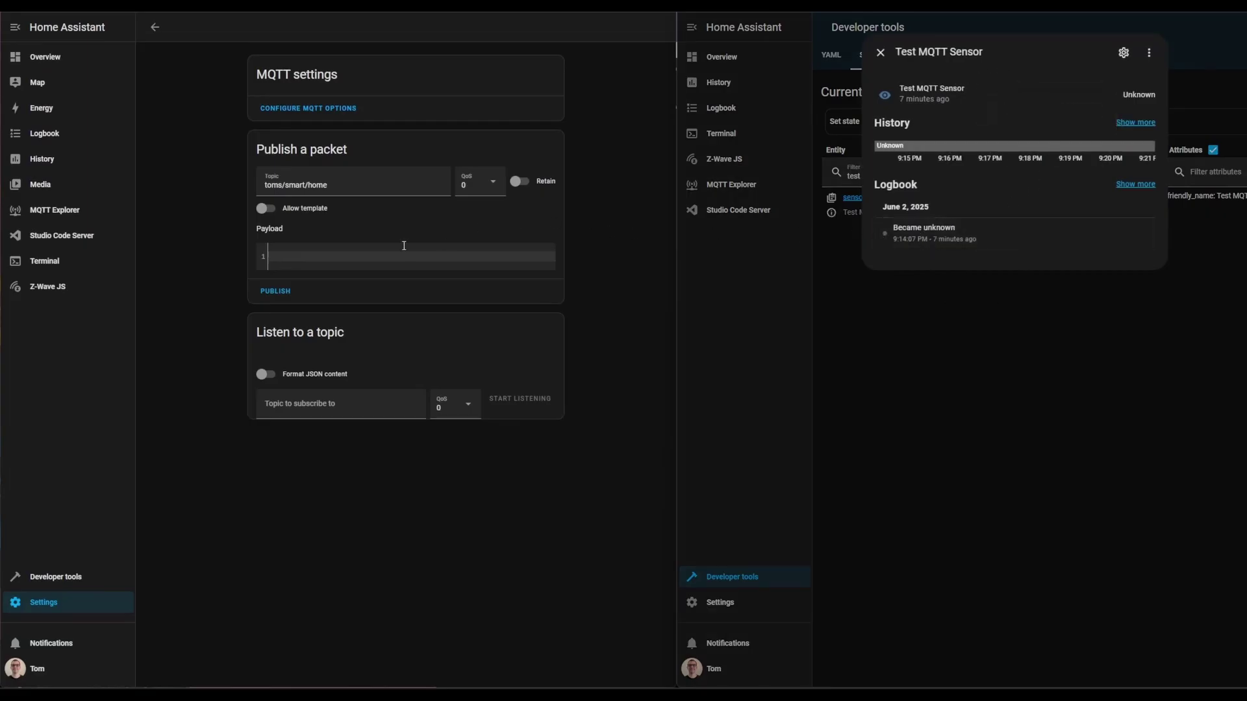
# - Publish 'hello youtube' to the sensor's toms/smart/home topic and verify its new state
pyautogui.click(400, 185)
pyautogui.click(357, 262)
pyautogui.write('hello youtube')
pyautogui.click(278, 293)
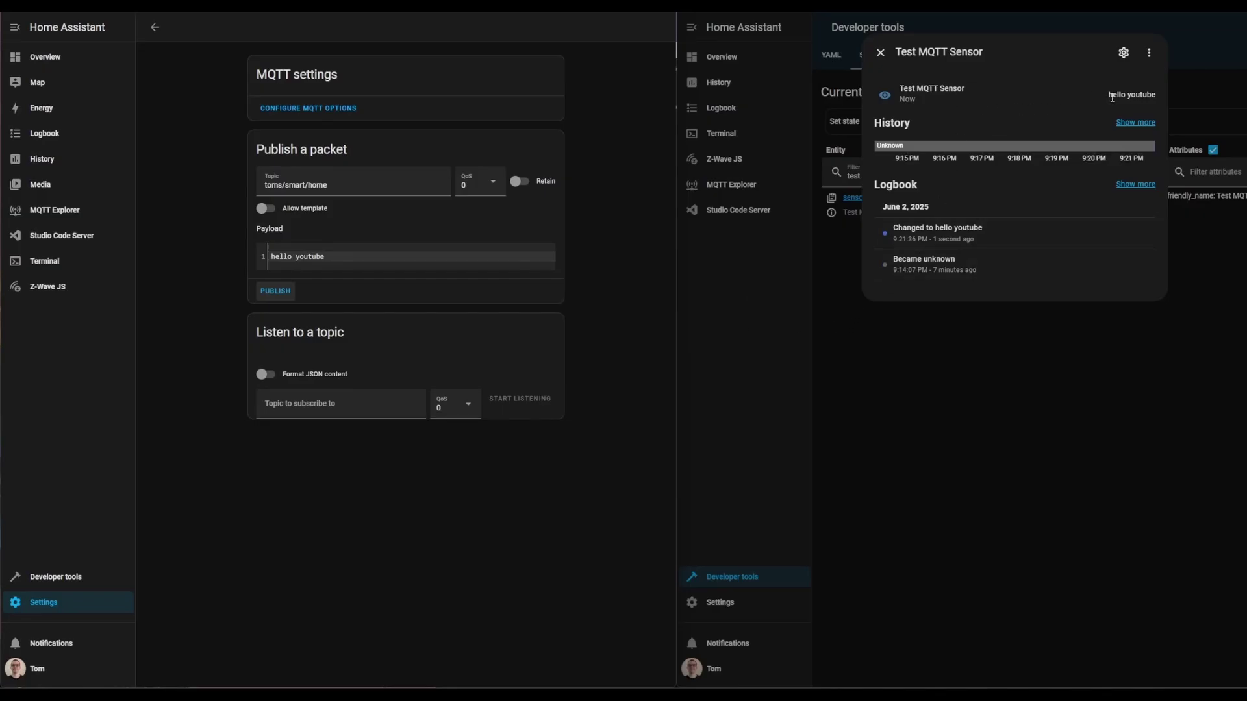
pyautogui.moveTo(1110, 96); pyautogui.dragTo(1159, 100)
pyautogui.click(1159, 100)
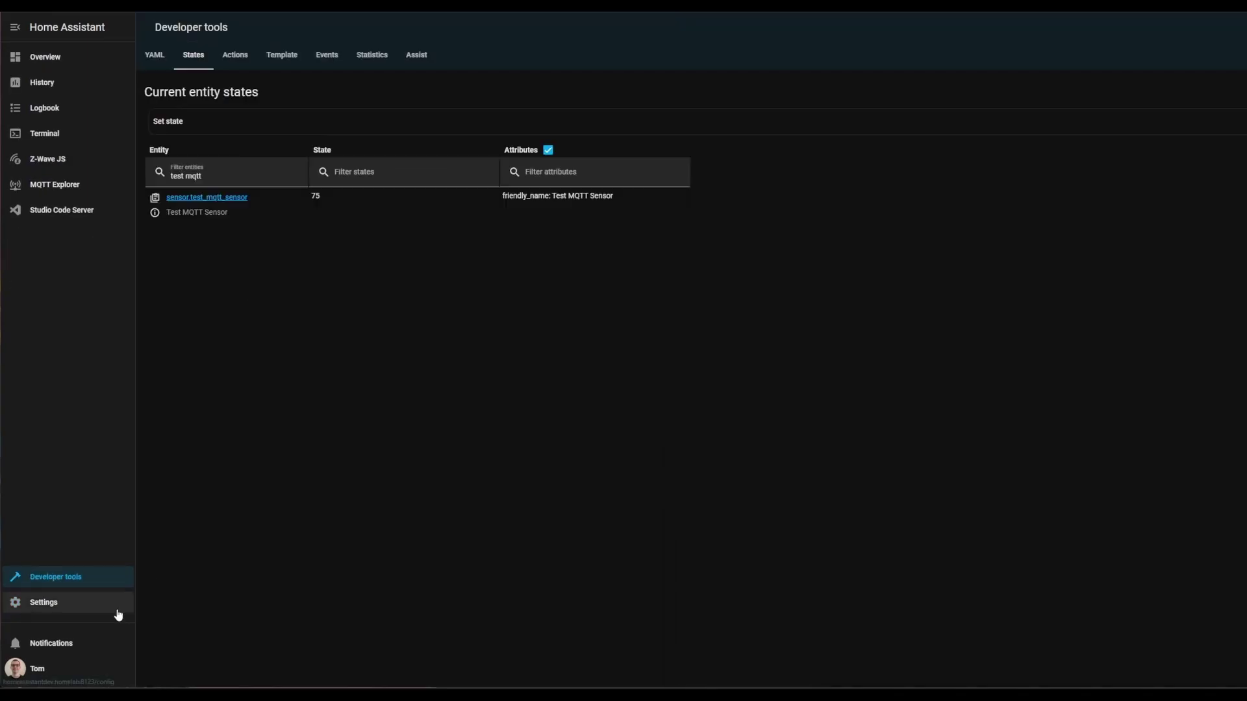
# - Open the test mqtt automation and delete its existing MQTT trigger
pyautogui.click(114, 607)
pyautogui.click(719, 153)
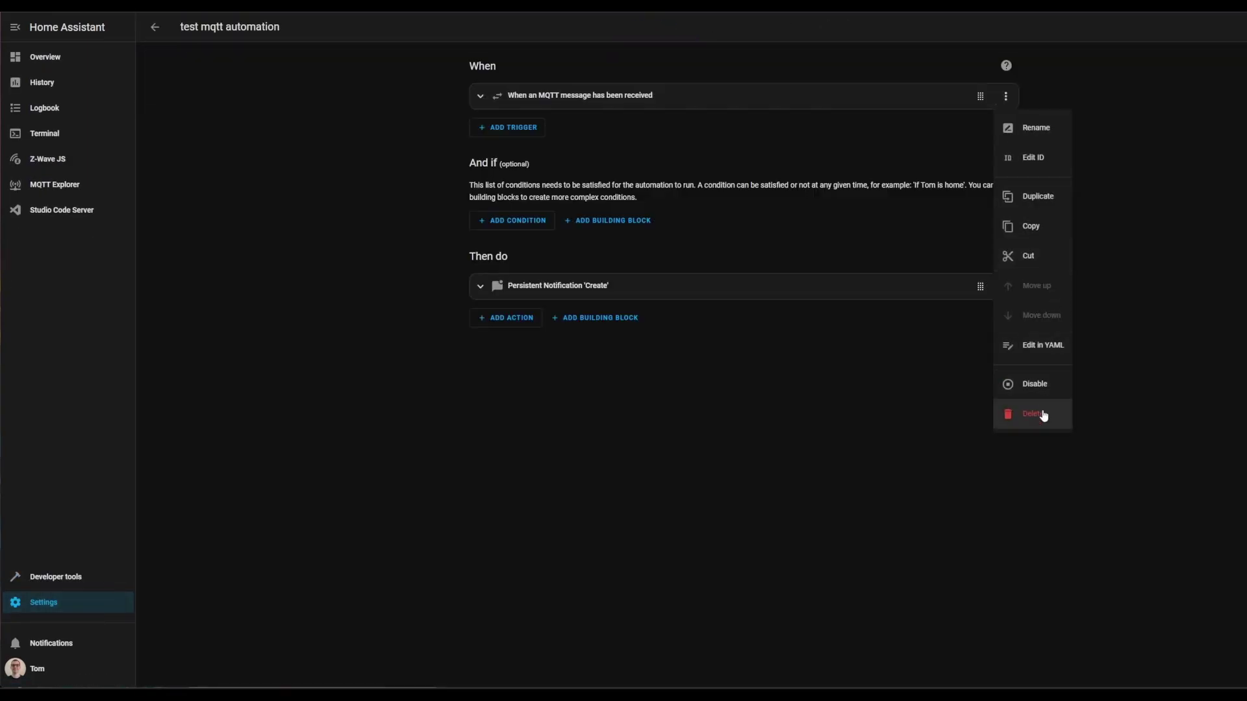
pyautogui.click(1042, 413)
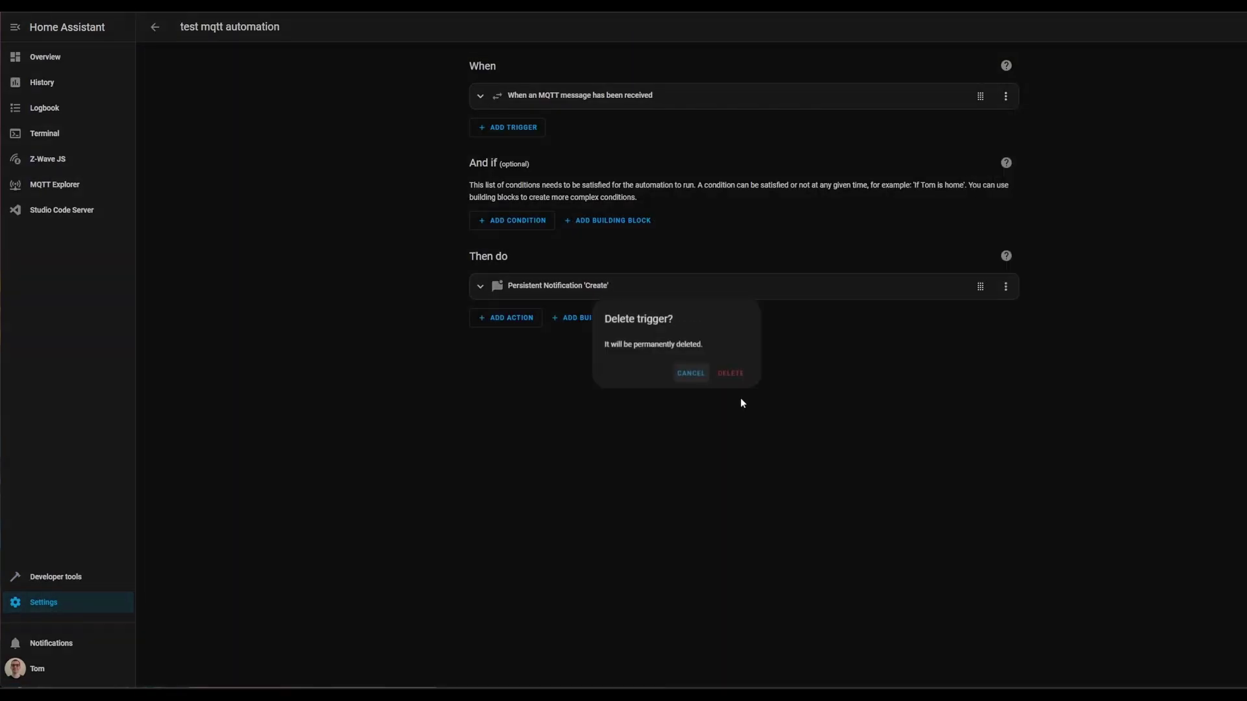
pyautogui.click(732, 376)
# - Add a State trigger for Test MQTT Sensor changing to 'mario kart'
pyautogui.click(509, 111)
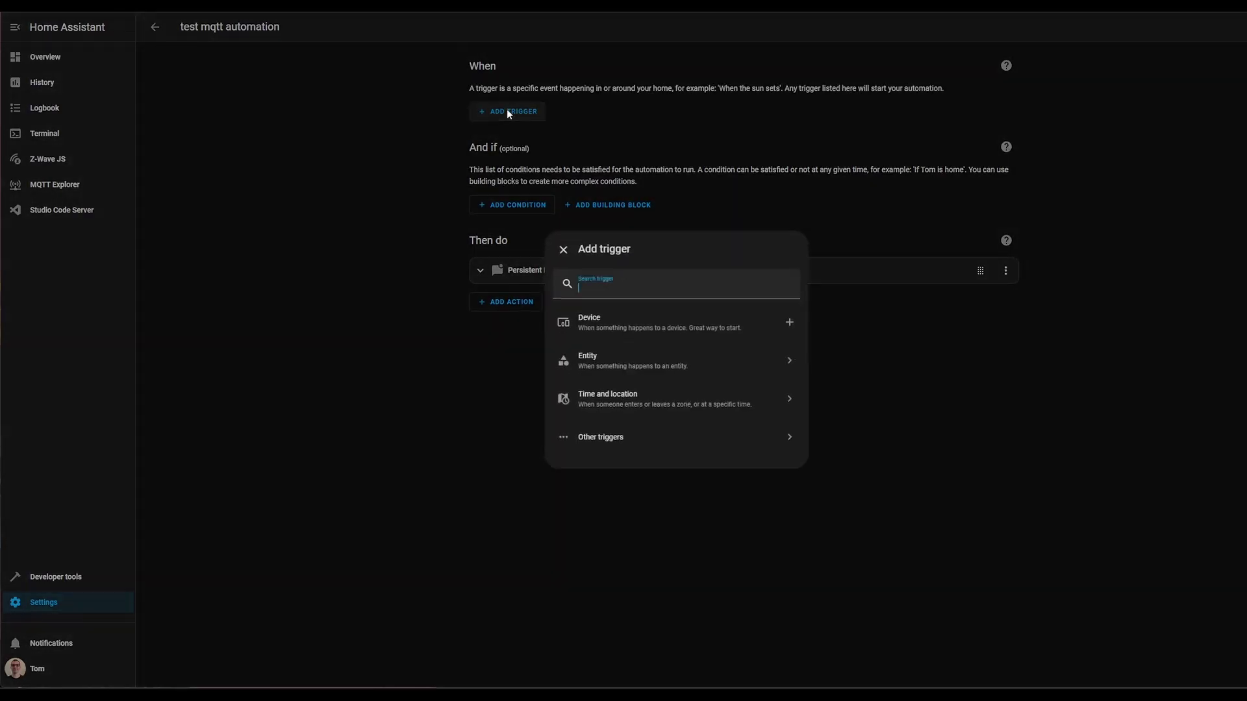
pyautogui.write('state')
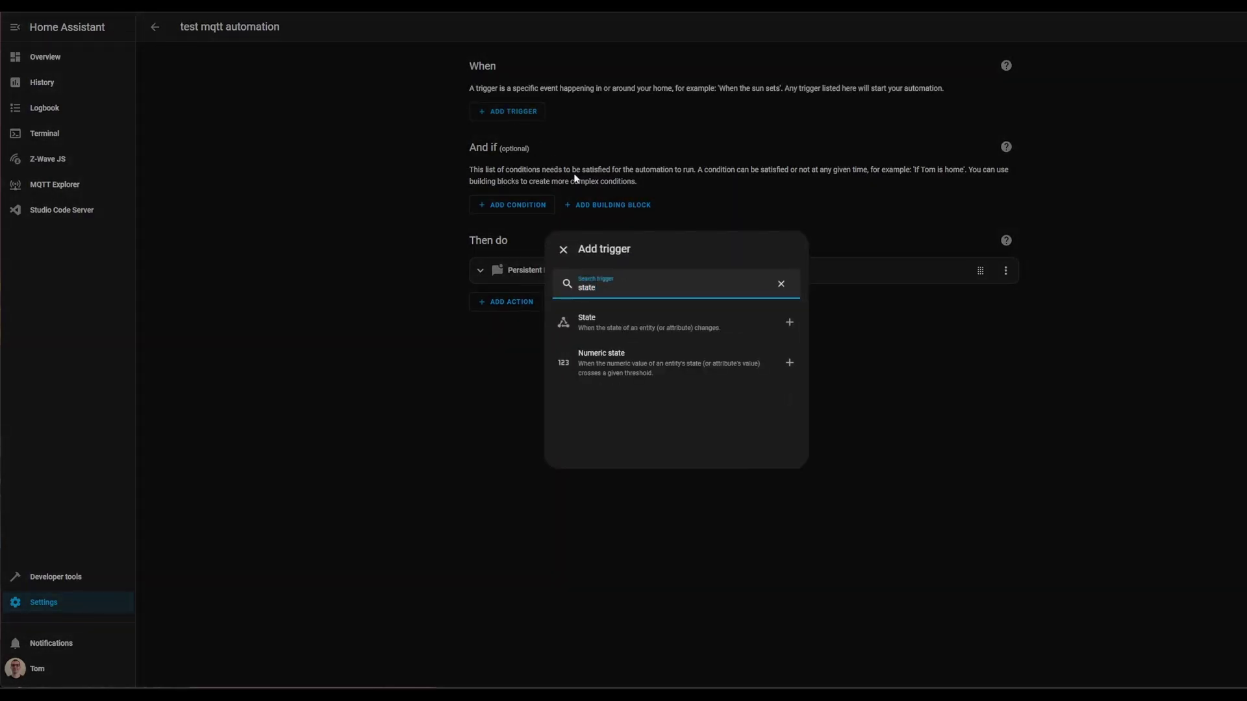
pyautogui.click(643, 325)
pyautogui.click(565, 149)
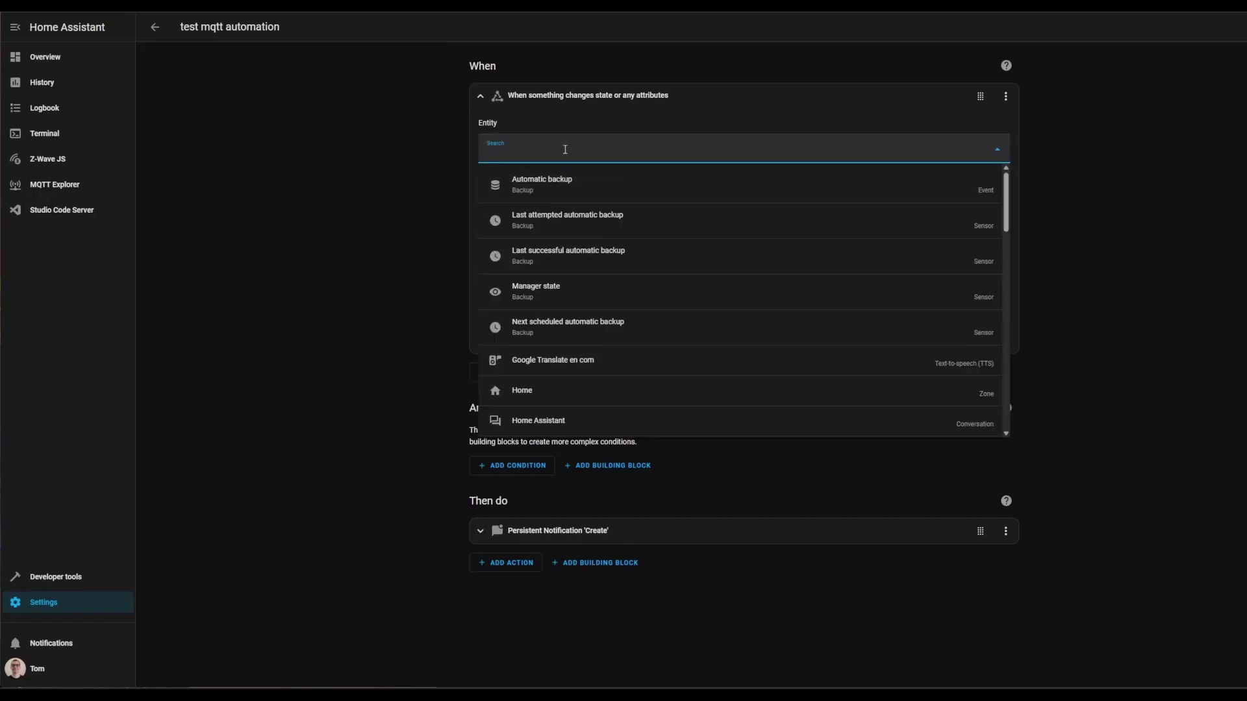
pyautogui.write('mqtt sen')
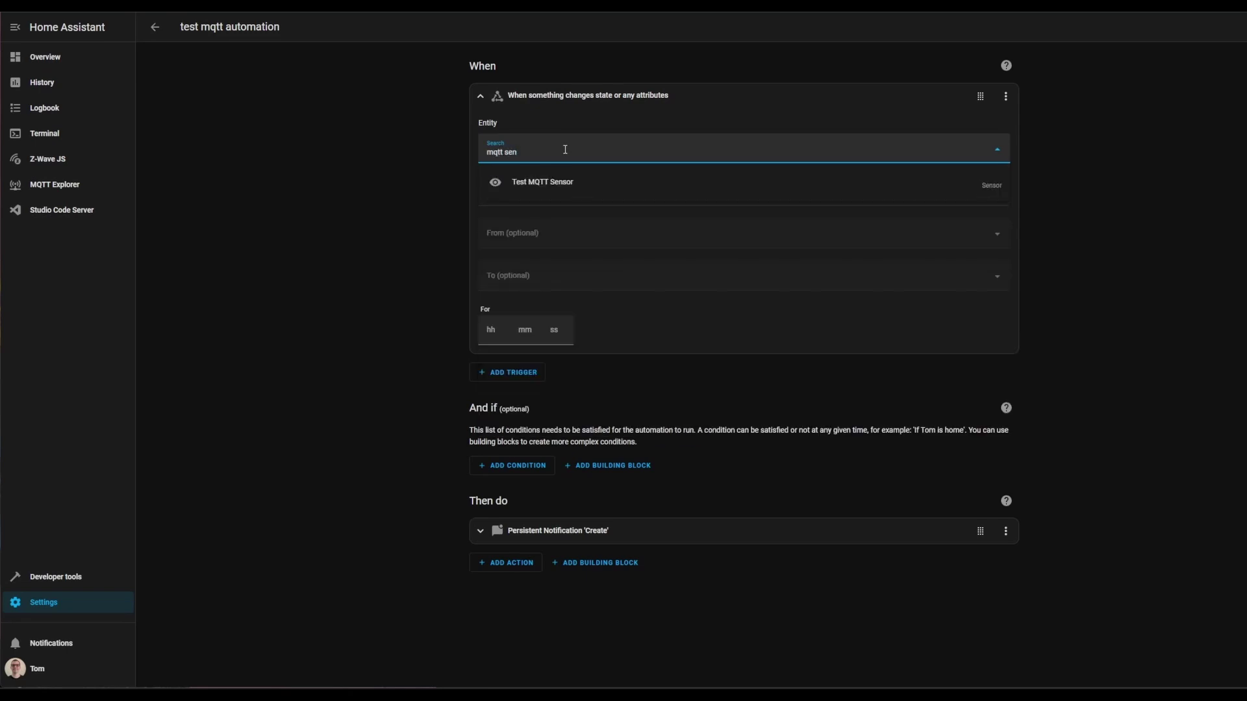
pyautogui.click(571, 183)
pyautogui.click(561, 309)
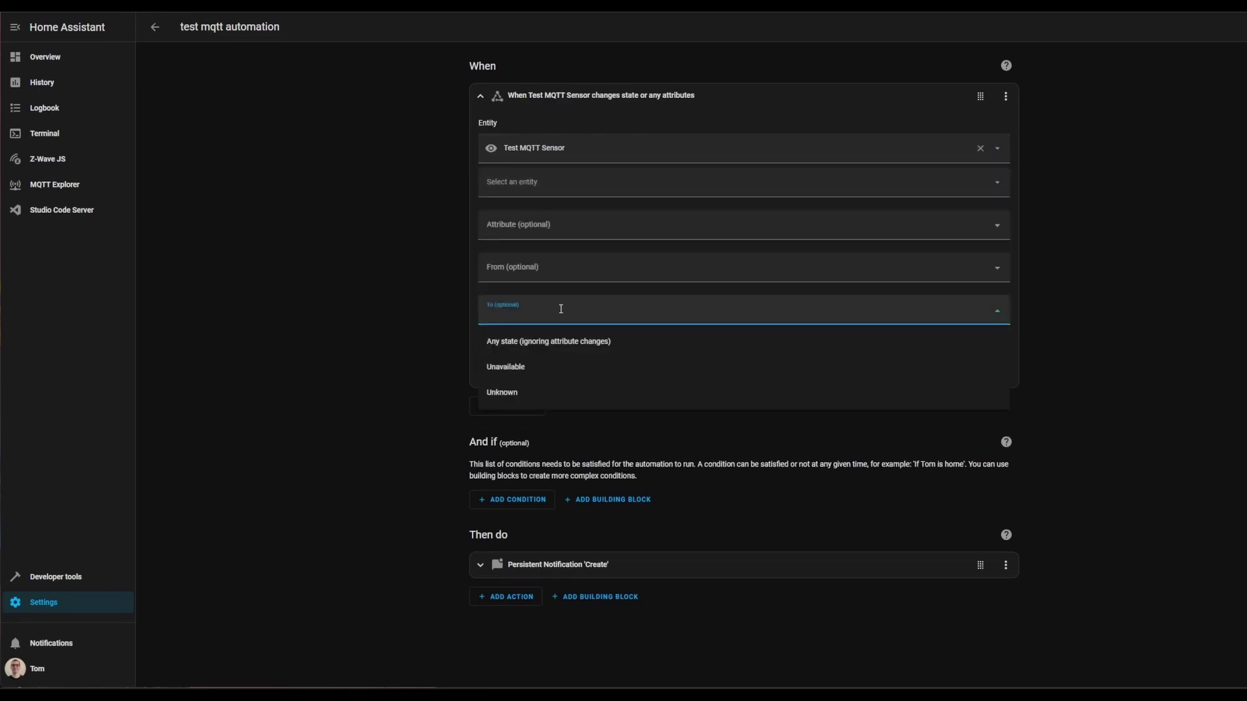
pyautogui.write('mario kart')
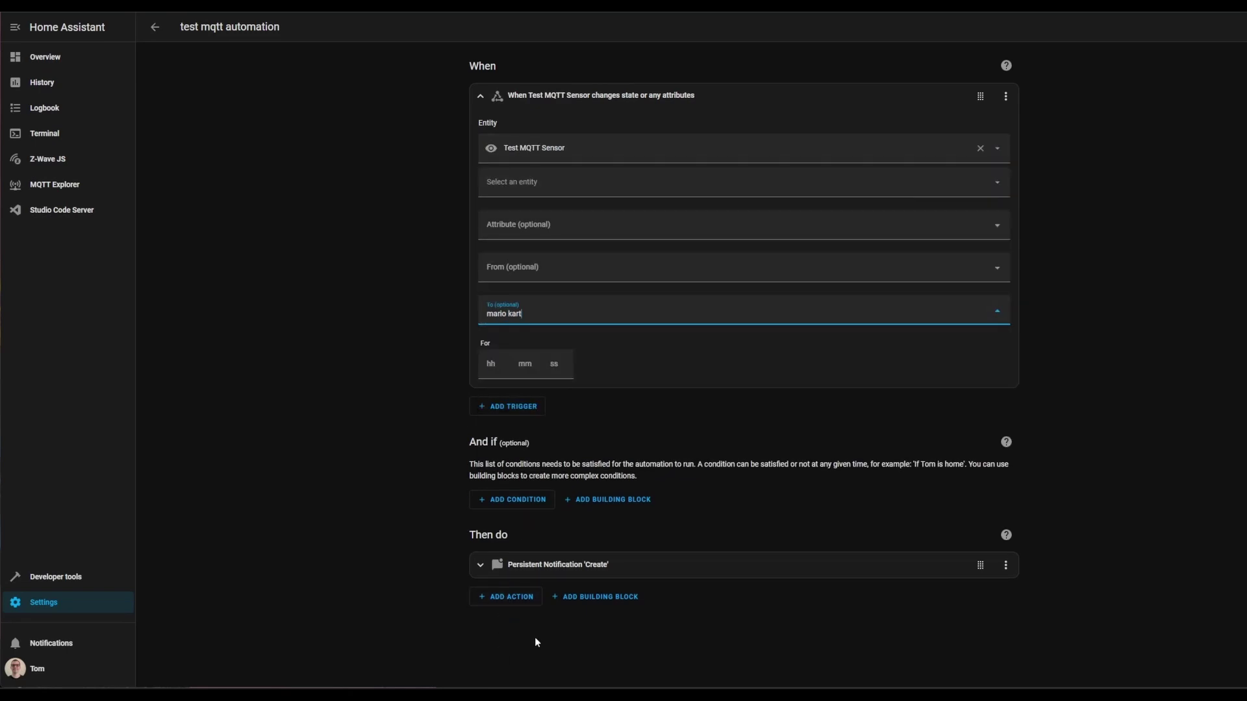
pyautogui.click(572, 537)
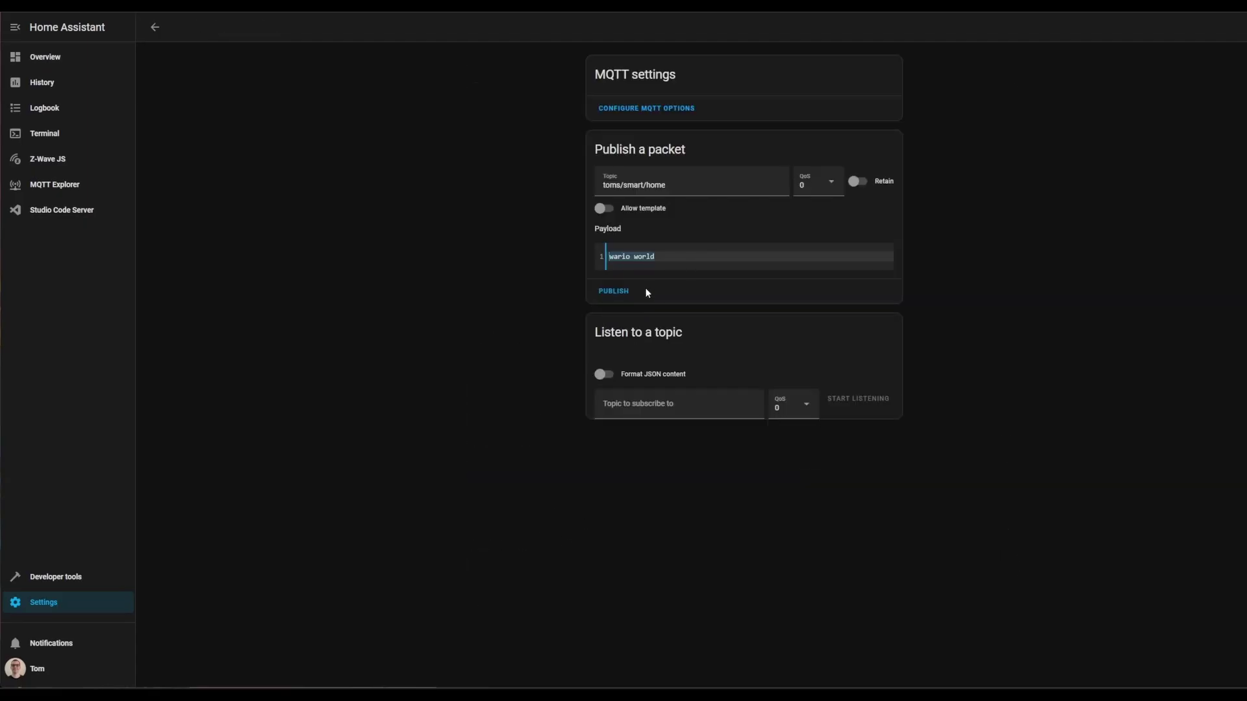
# - Publish 'mario kart' payload, check the automation's notification, then publish 'wario world'
pyautogui.write('mario kart')
pyautogui.click(613, 291)
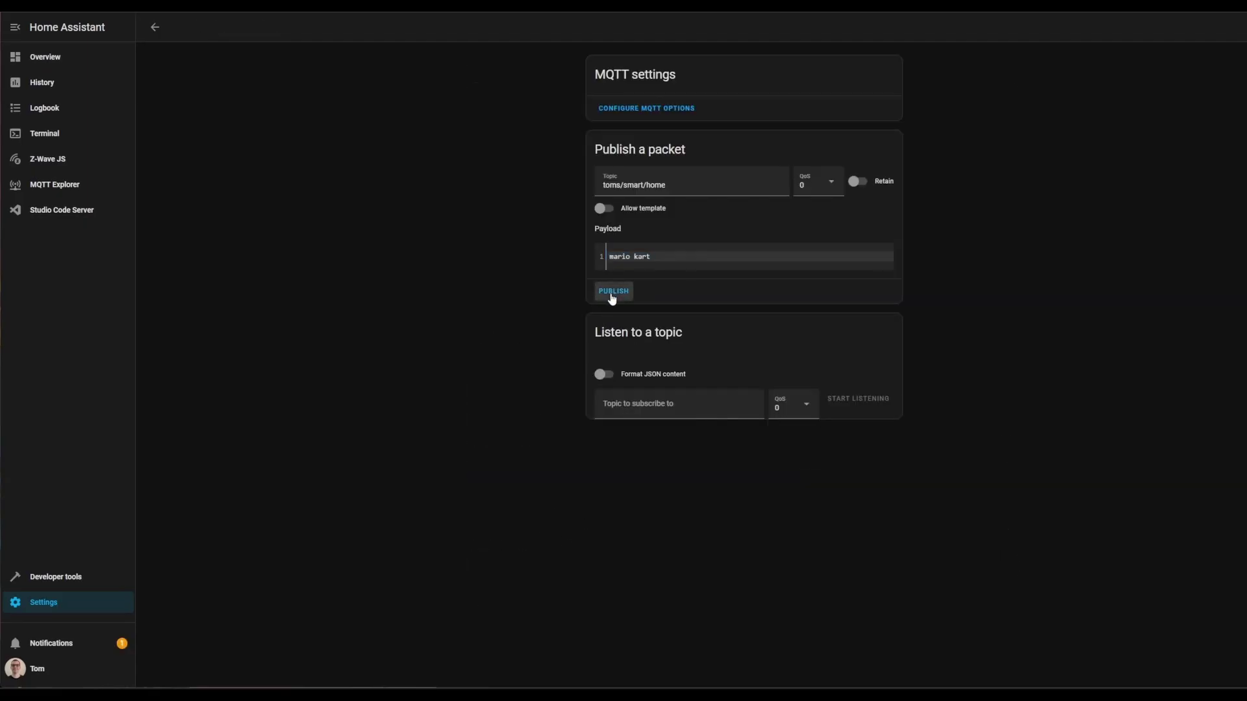
pyautogui.click(96, 642)
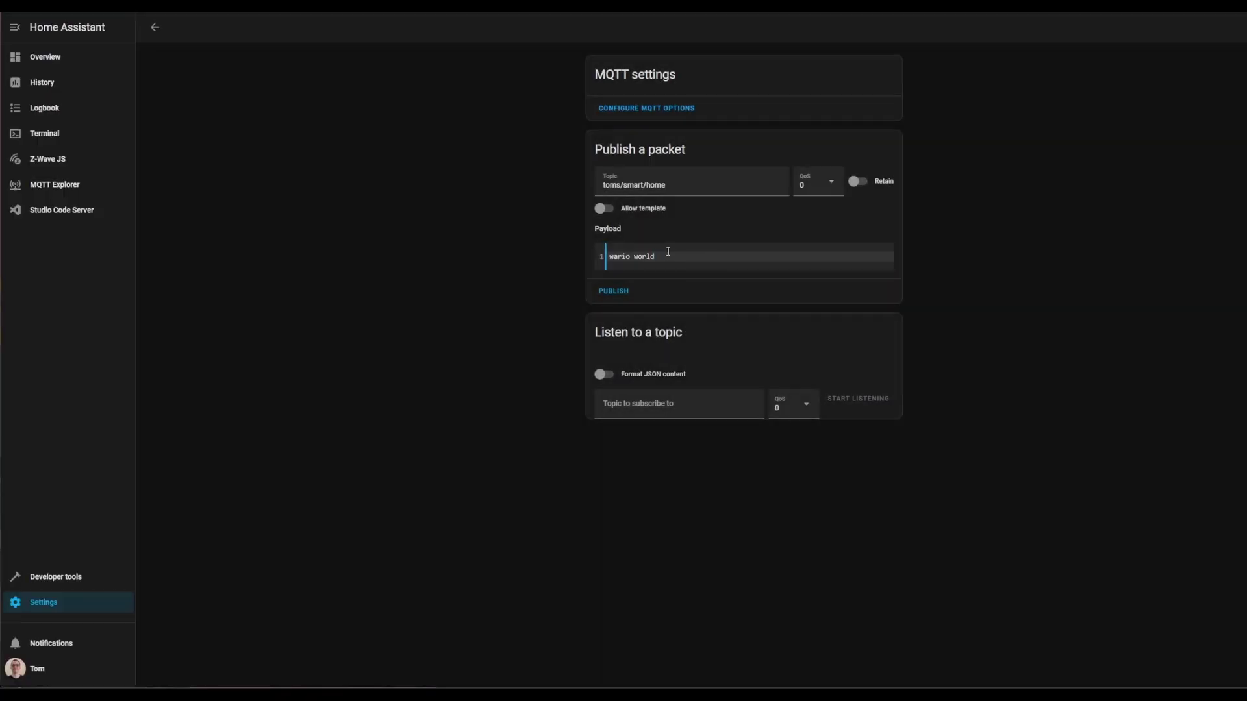
pyautogui.click(622, 288)
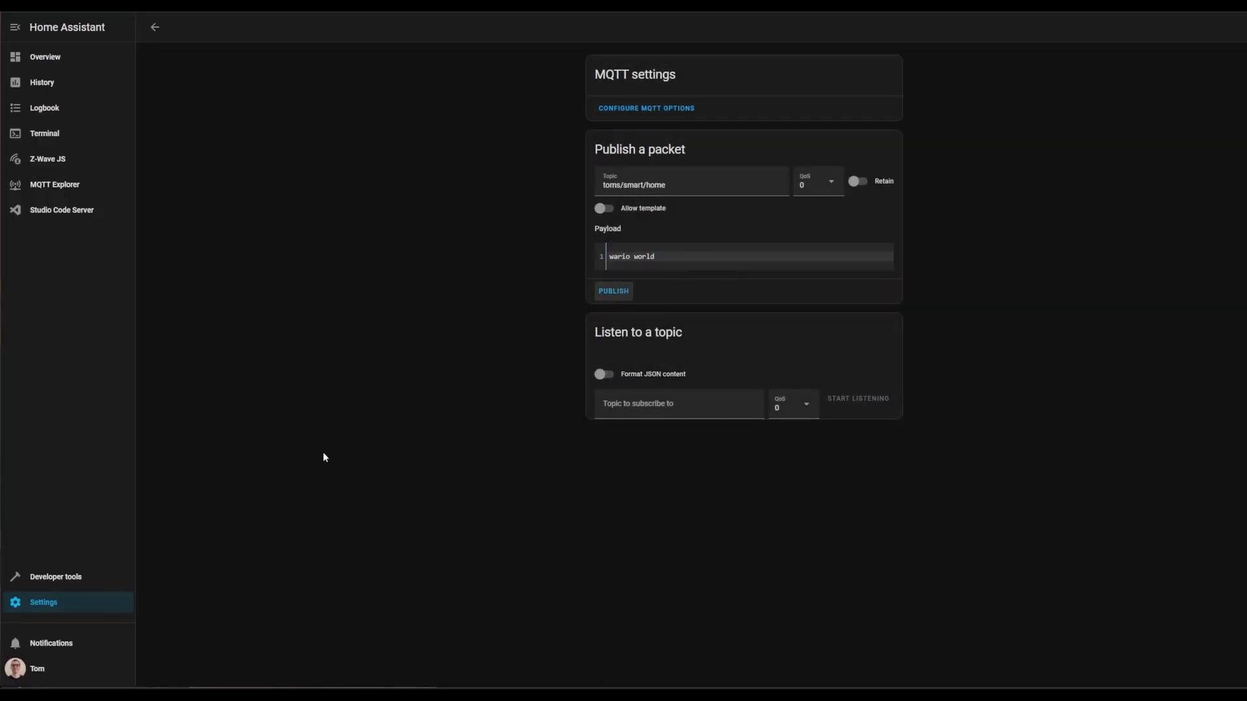